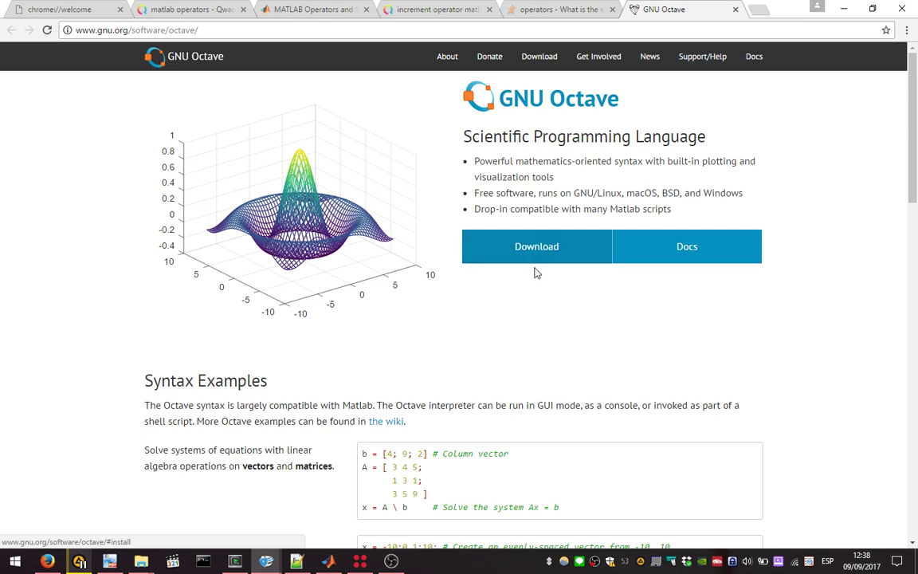
Step: Go to the Octave page's download section and display the installers available for Windows
click(538, 247)
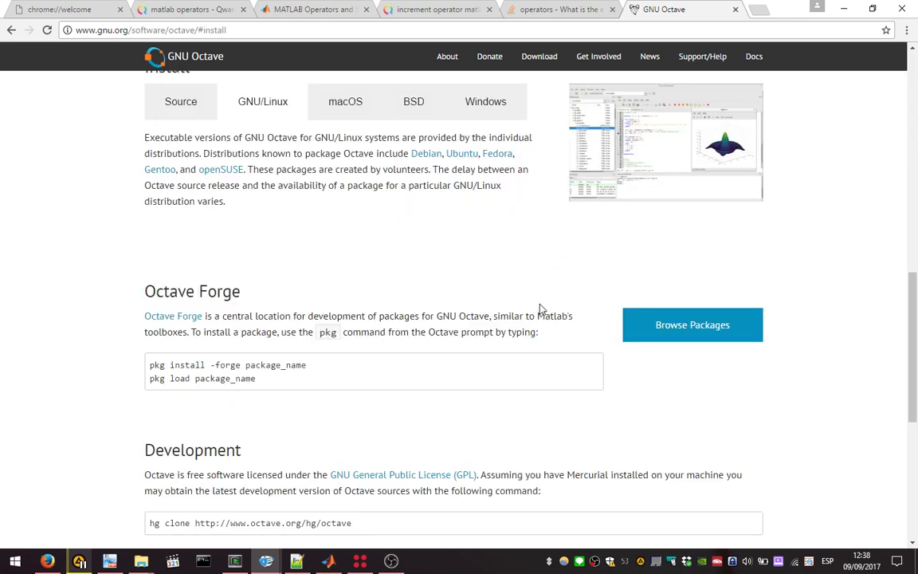
scroll(534, 303, up, 1)
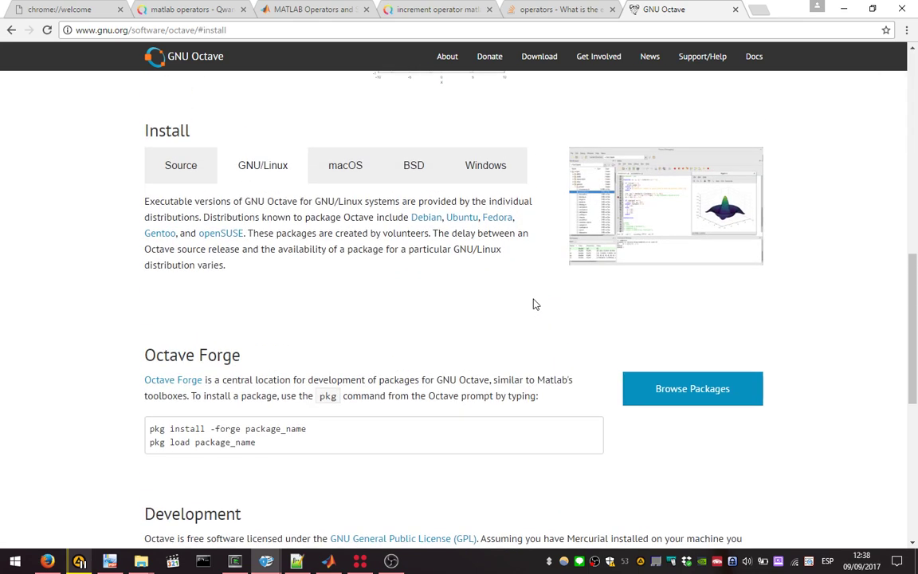
scroll(533, 303, down, 1)
scroll(530, 305, up, 1)
scroll(251, 215, up, 1)
scroll(273, 263, down, 2)
scroll(272, 266, up, 1)
click(502, 165)
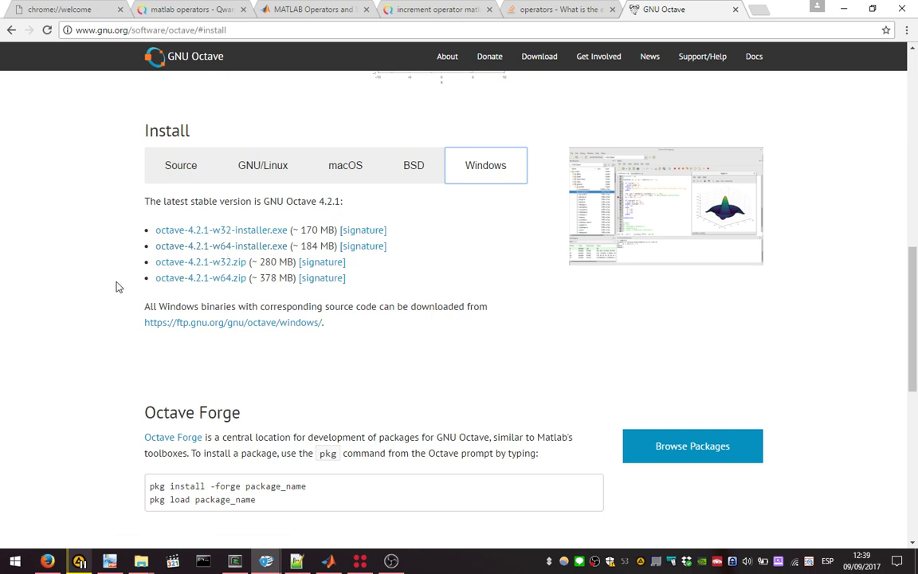
Step: Open the properties of This PC from File Explorer, check the Windows system type, and close the System window
mouse_move(141, 560)
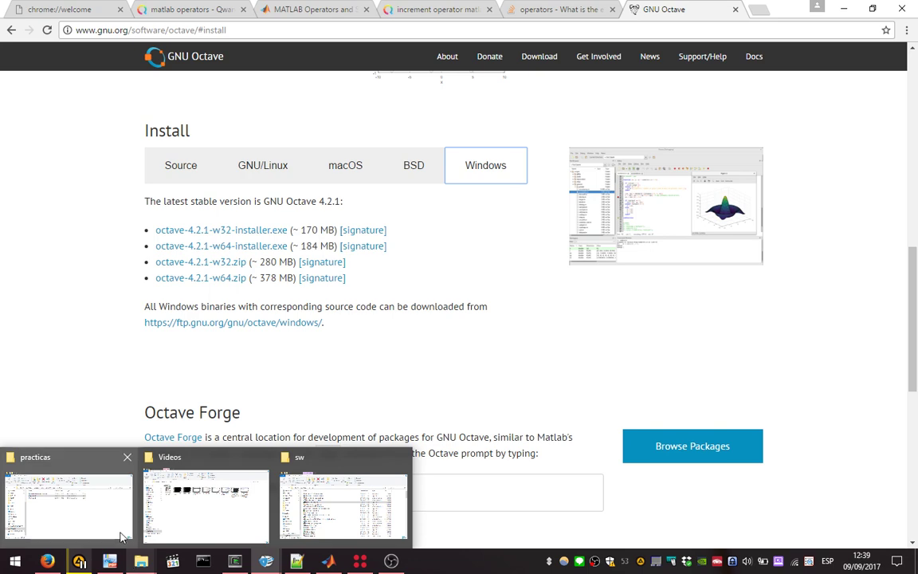
click(169, 510)
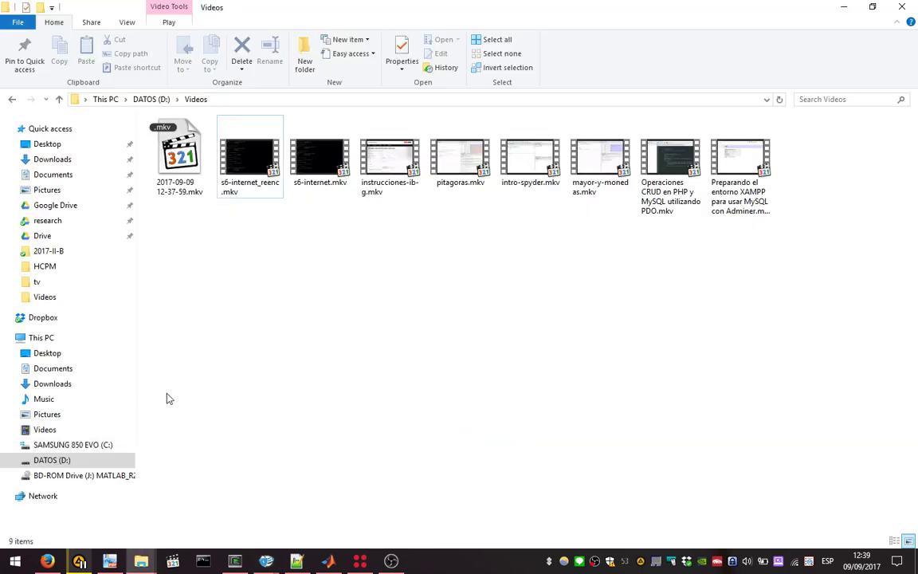
right_click(49, 343)
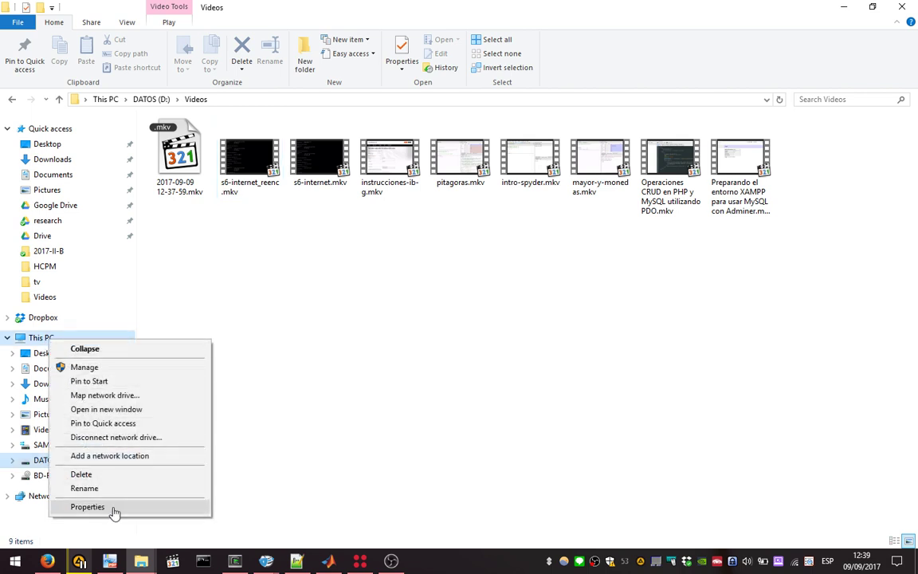
click(88, 507)
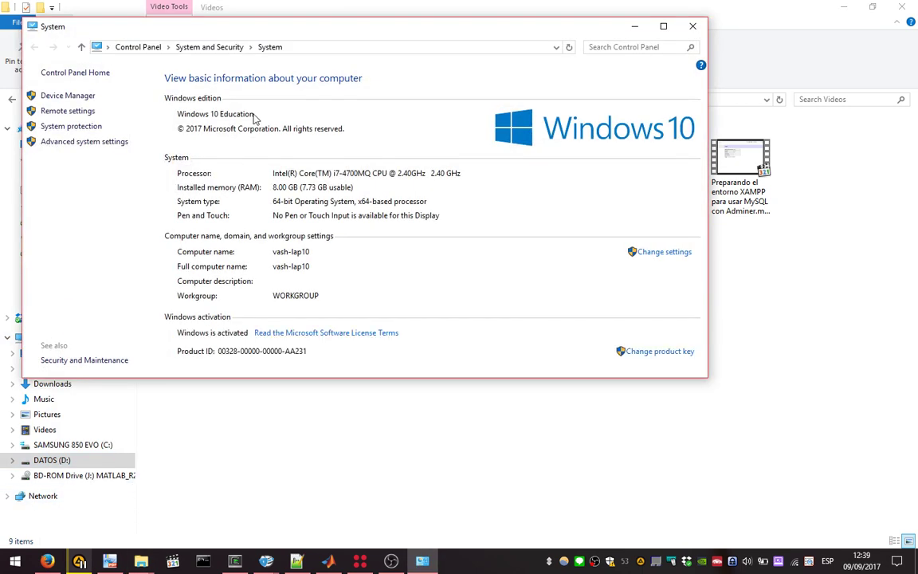
double_click(312, 37)
drag(283, 4, 357, 258)
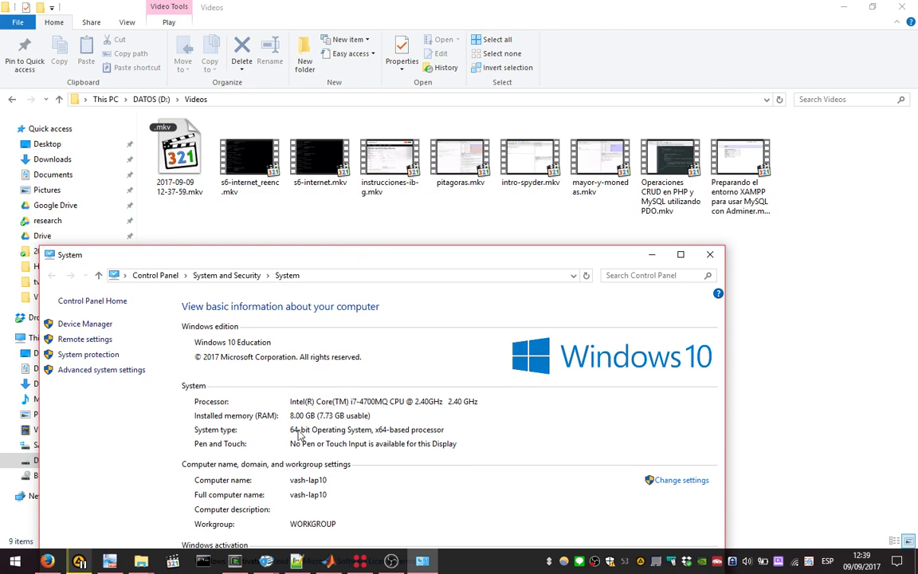
click(710, 254)
click(48, 561)
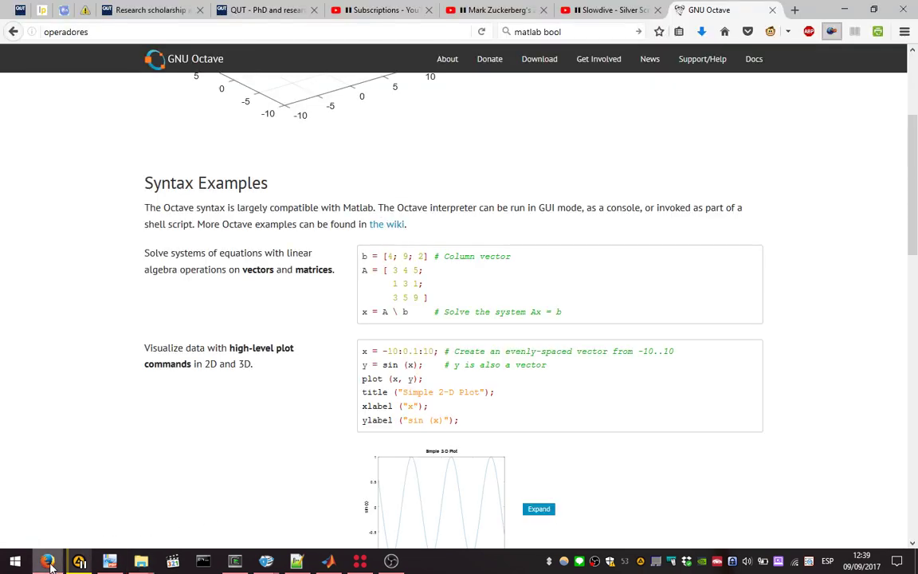
click(390, 561)
click(389, 561)
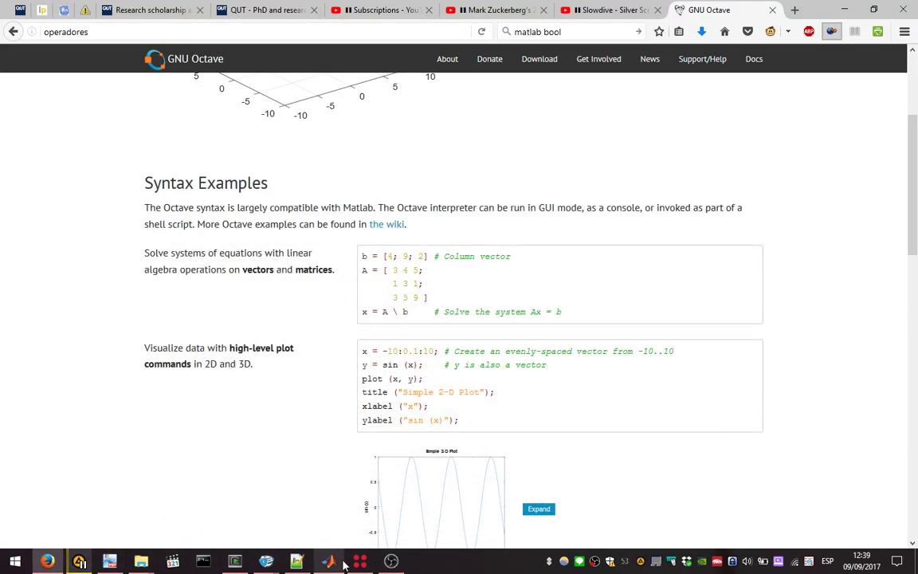
Step: Return to the Octave download page in the other browser and try to download octave-4.2.1-w64-installer.exe
click(268, 561)
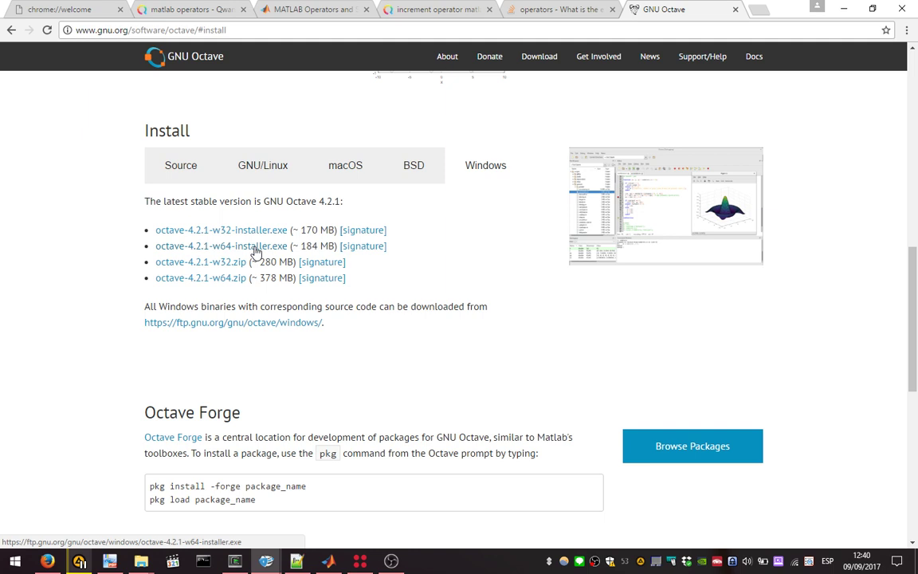
click(252, 248)
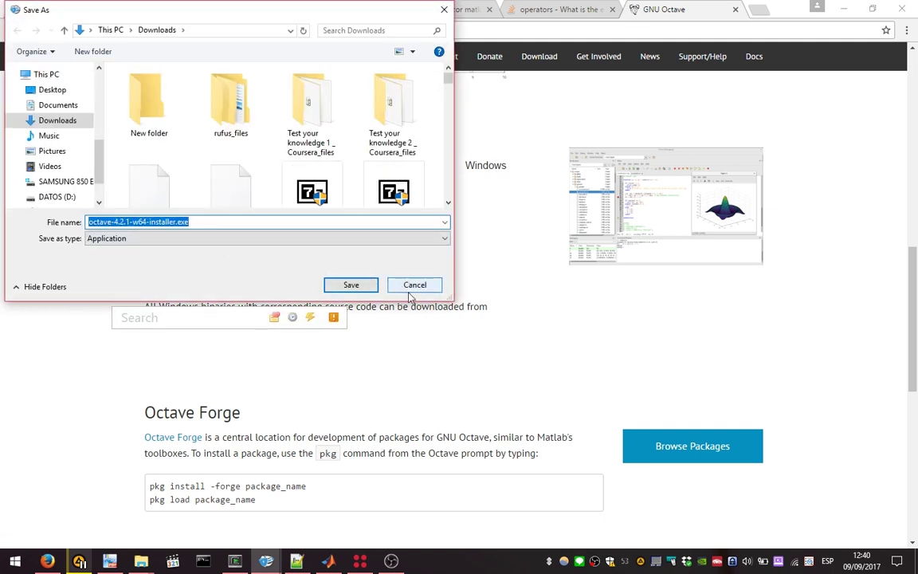
click(413, 290)
Step: Run octave-4.2.1-w64-installer.exe from the sw folder and agree to proceed with the installation on Windows 10
mouse_move(144, 558)
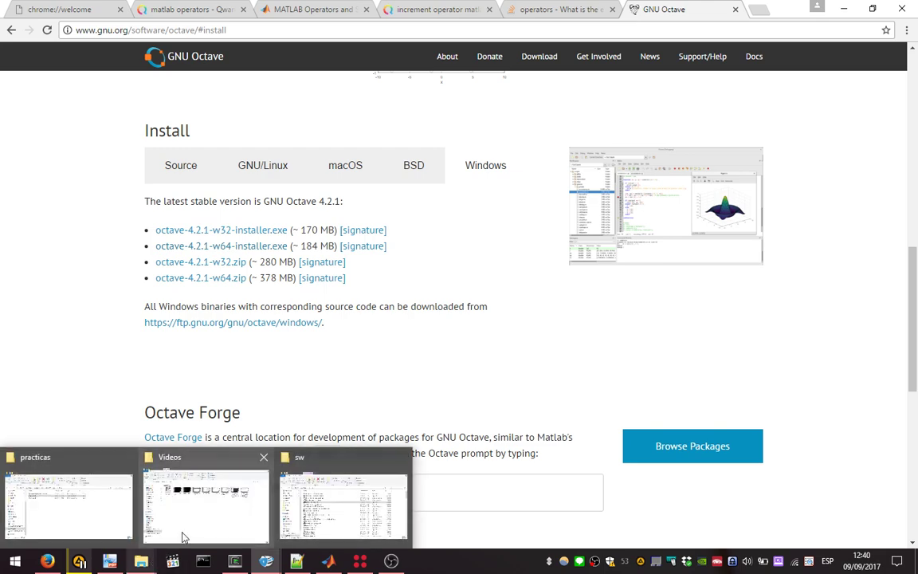
click(313, 466)
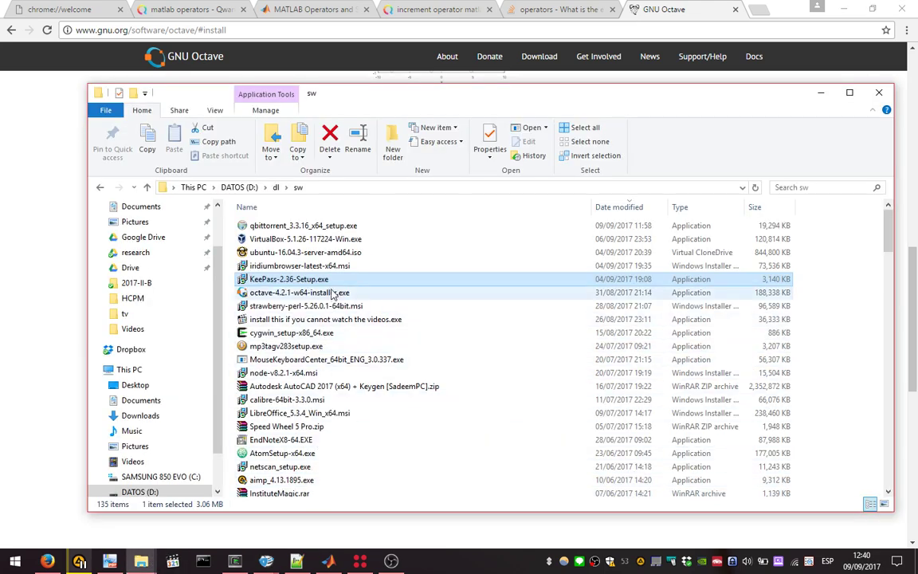
click(314, 294)
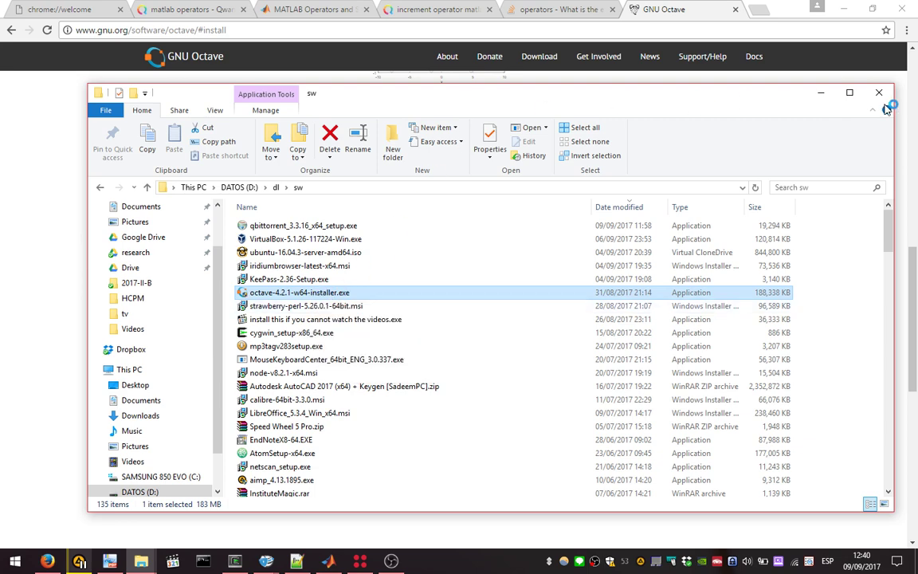
click(762, 78)
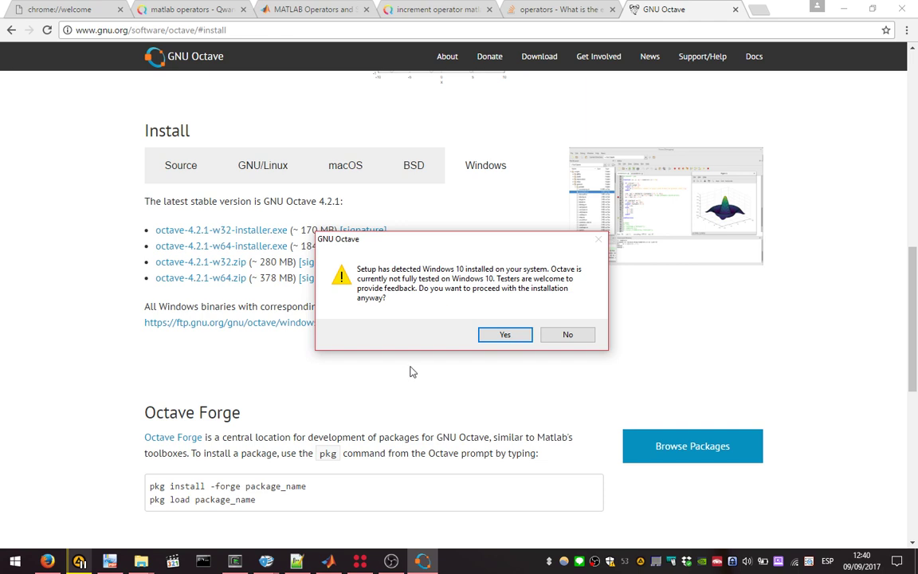
drag(411, 237, 399, 239)
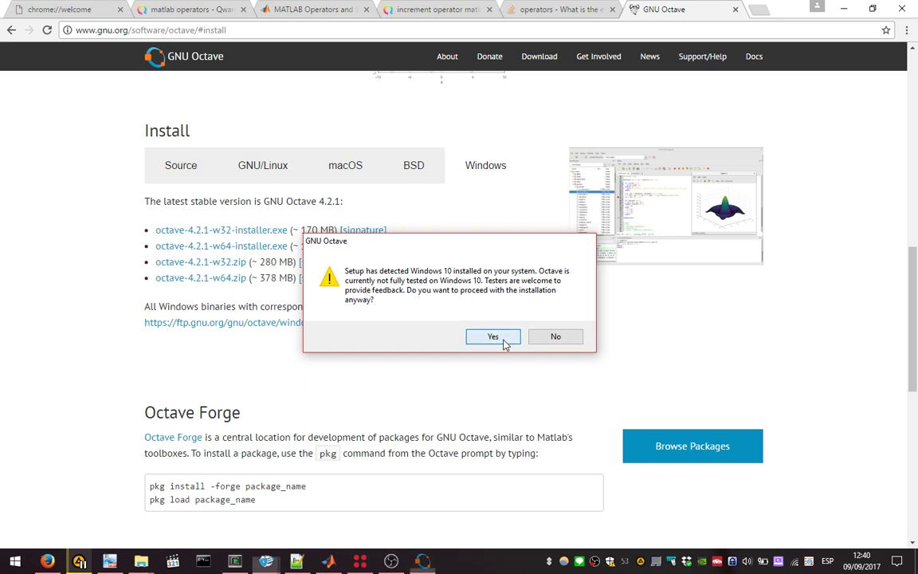
click(504, 340)
Step: Advance through the setup wizard's welcome, license and options pages, keeping the default options with the OpenBLAS library
click(528, 382)
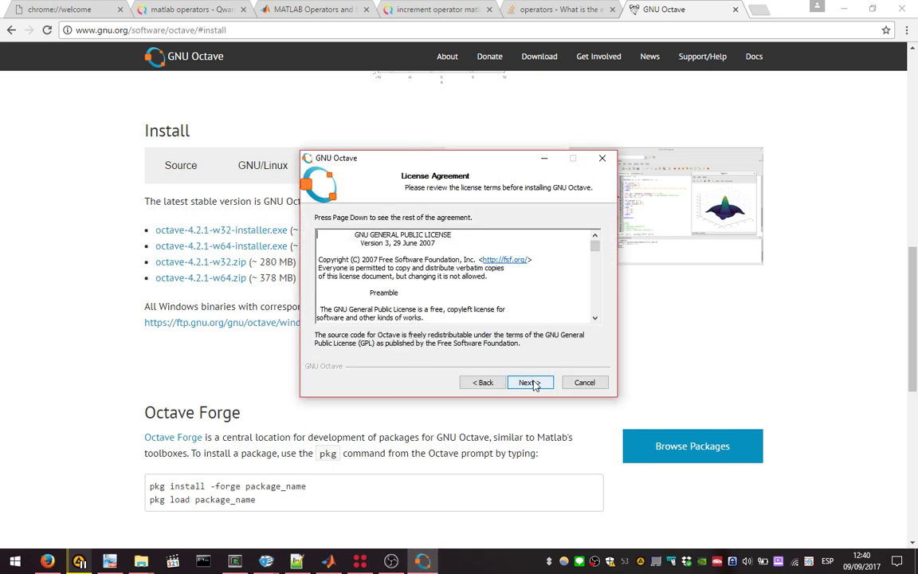
click(533, 384)
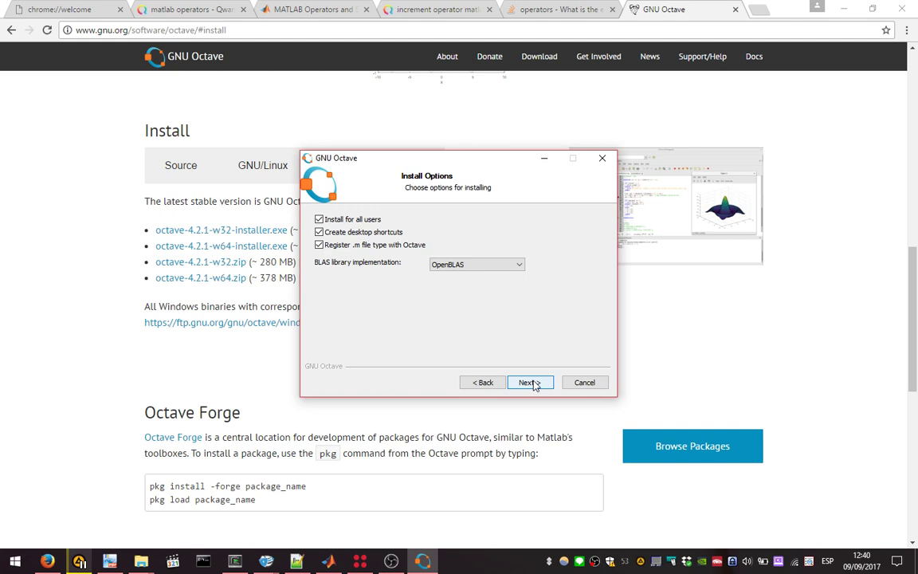
click(532, 383)
click(532, 383)
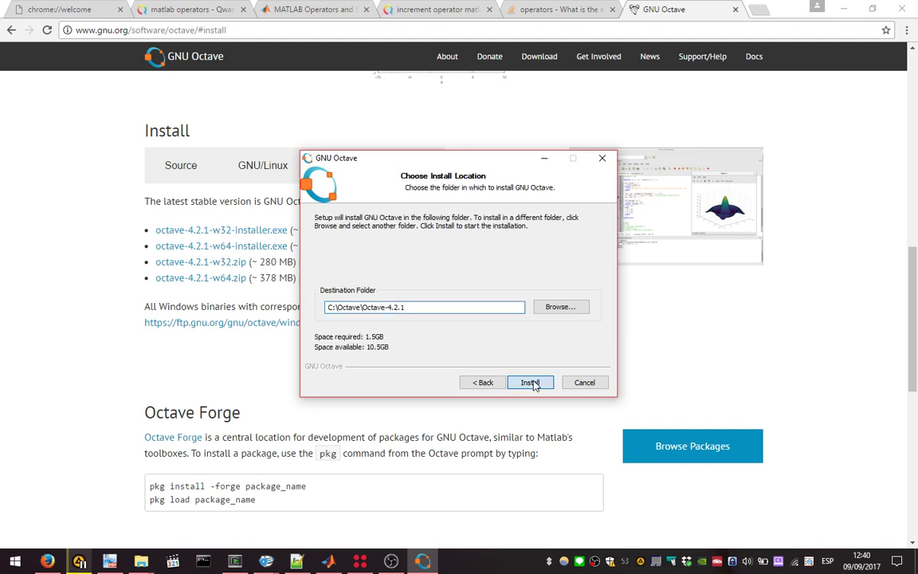
Step: Install Octave into the default folder C:\Octave\Octave-4.2.1 and show the installation details
drag(430, 307, 328, 307)
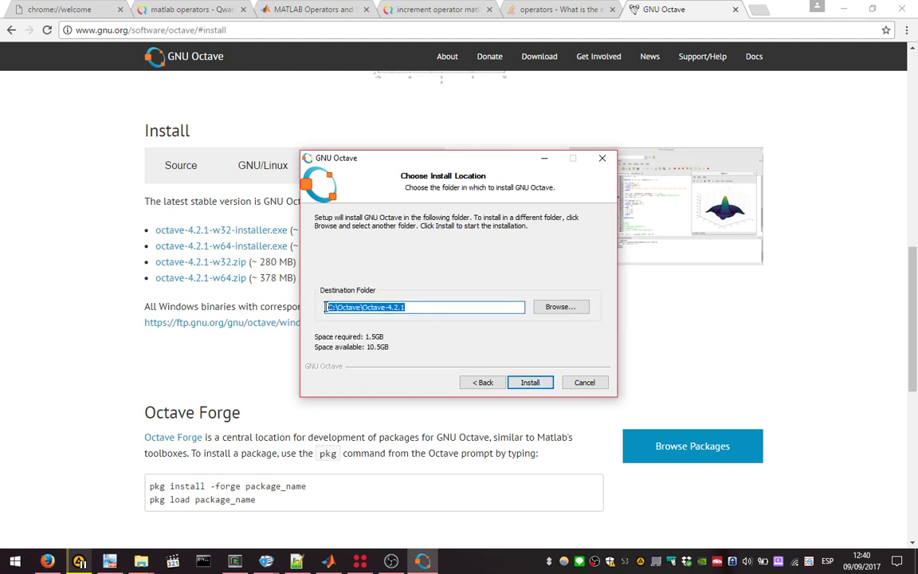
click(427, 312)
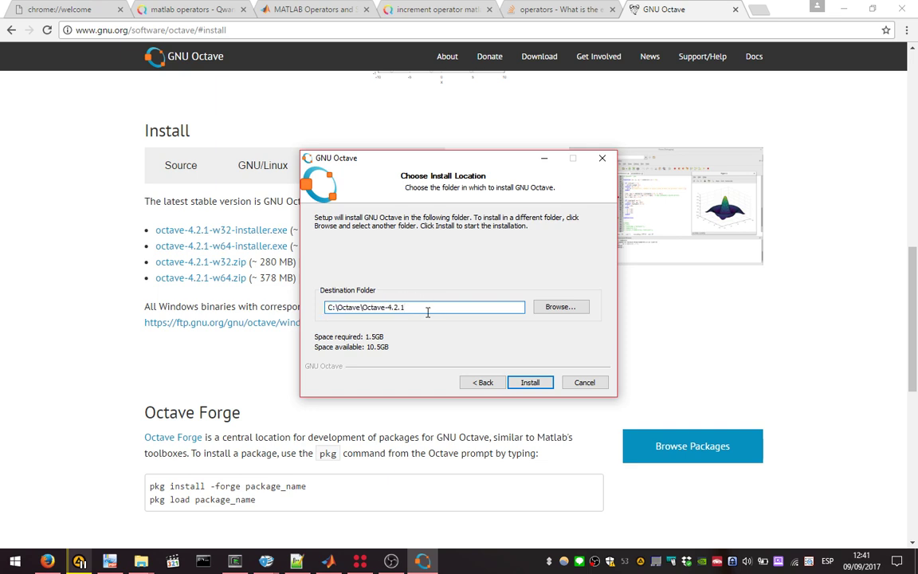
drag(420, 306, 455, 309)
click(521, 383)
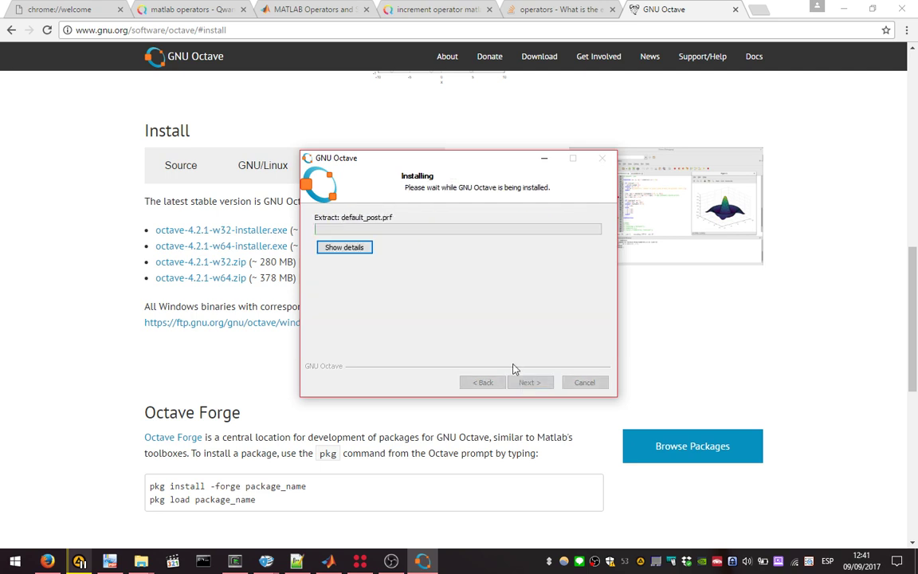
click(369, 250)
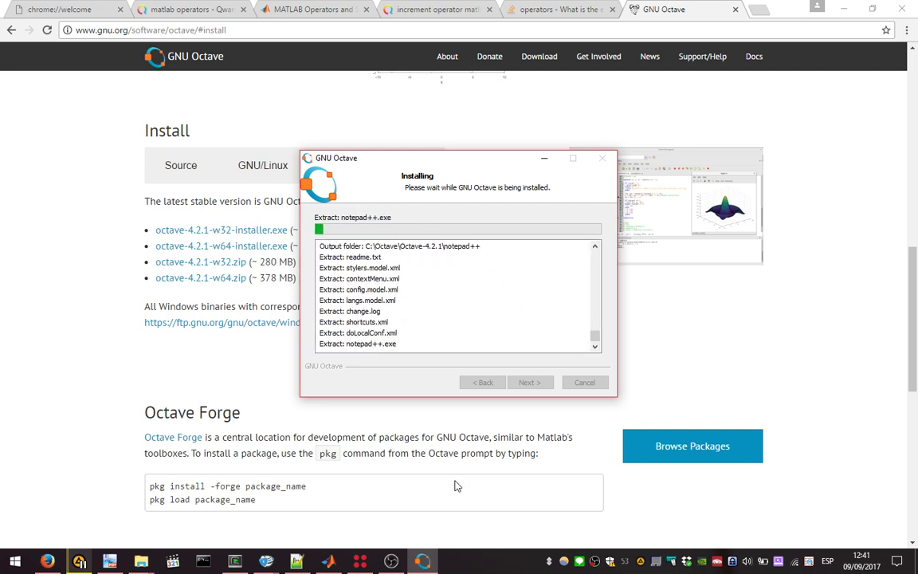
right_click(596, 562)
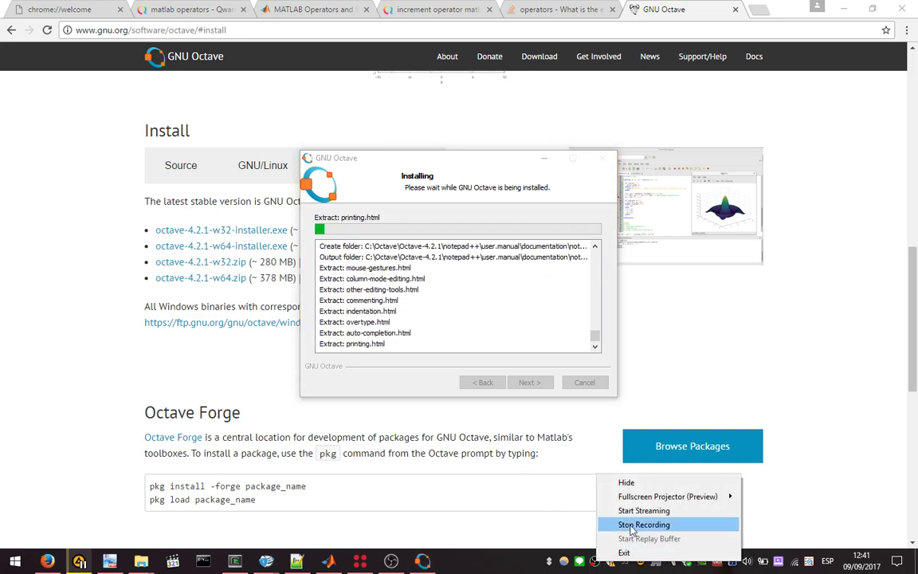
click(512, 301)
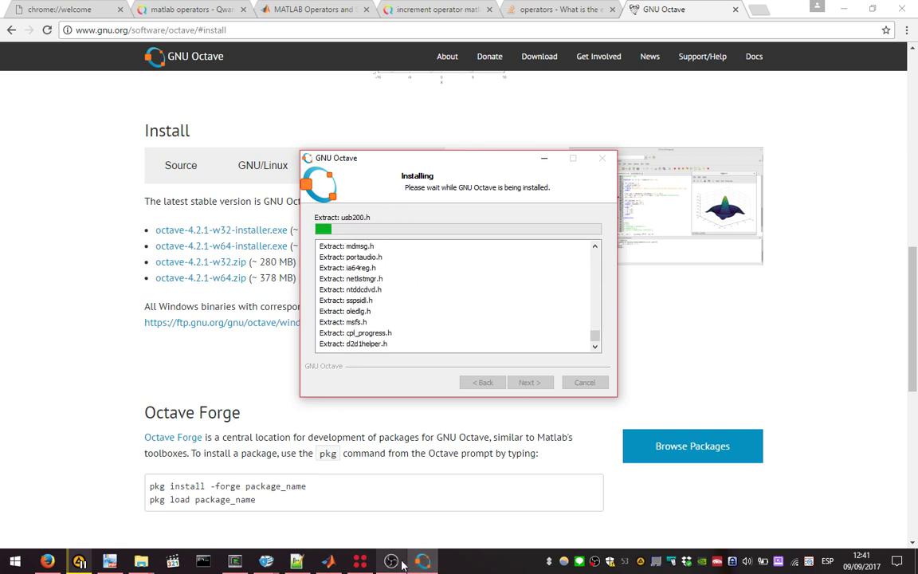
right_click(593, 562)
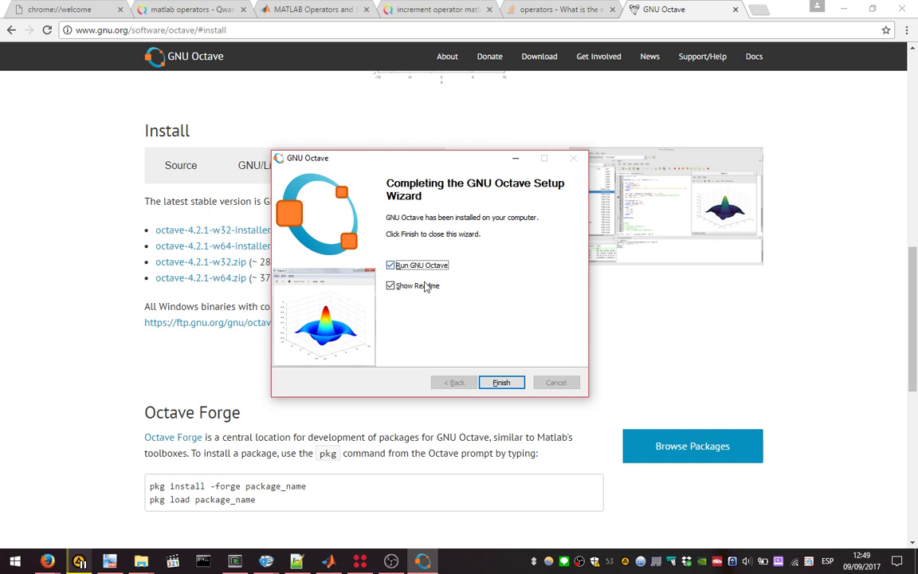
Step: Finish the setup wizard with Run GNU Octave enabled, and close the Octave window it launches
click(397, 284)
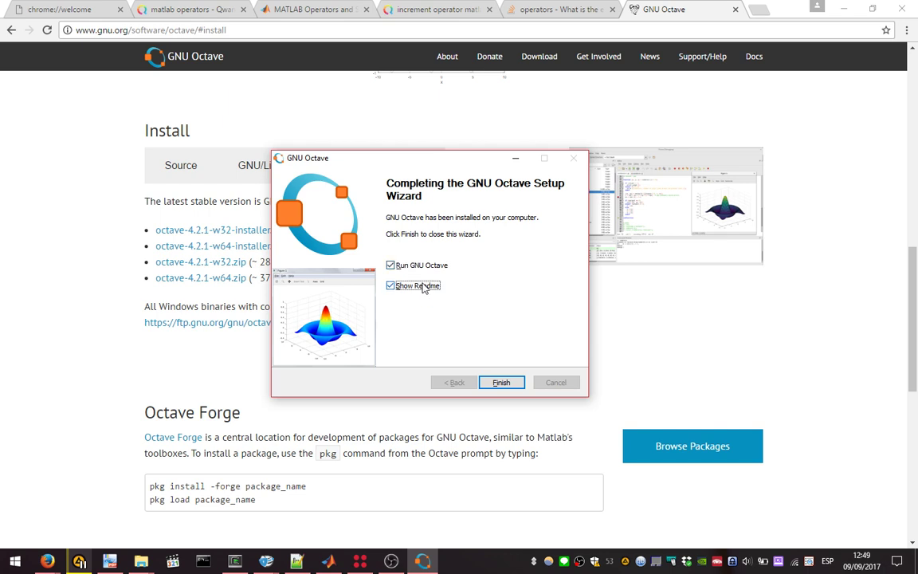
click(497, 385)
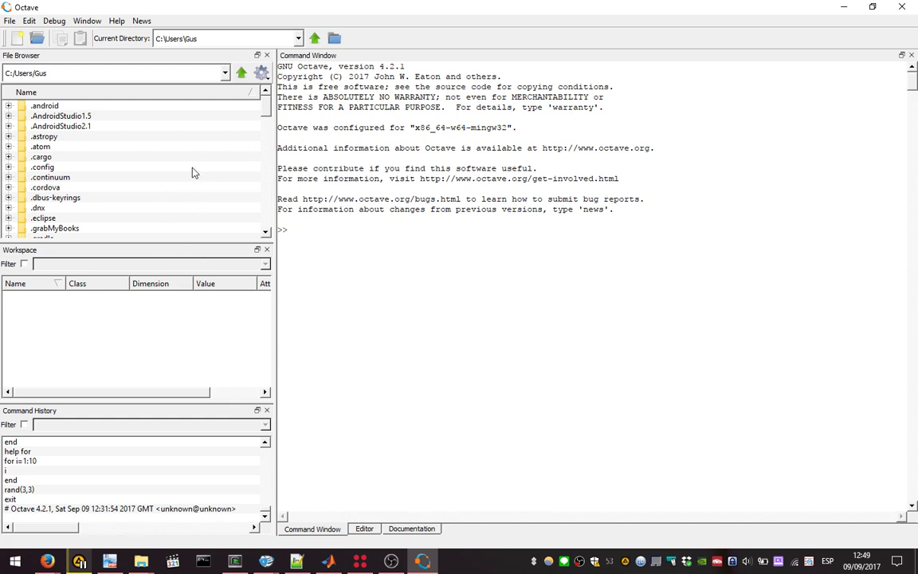
click(913, 6)
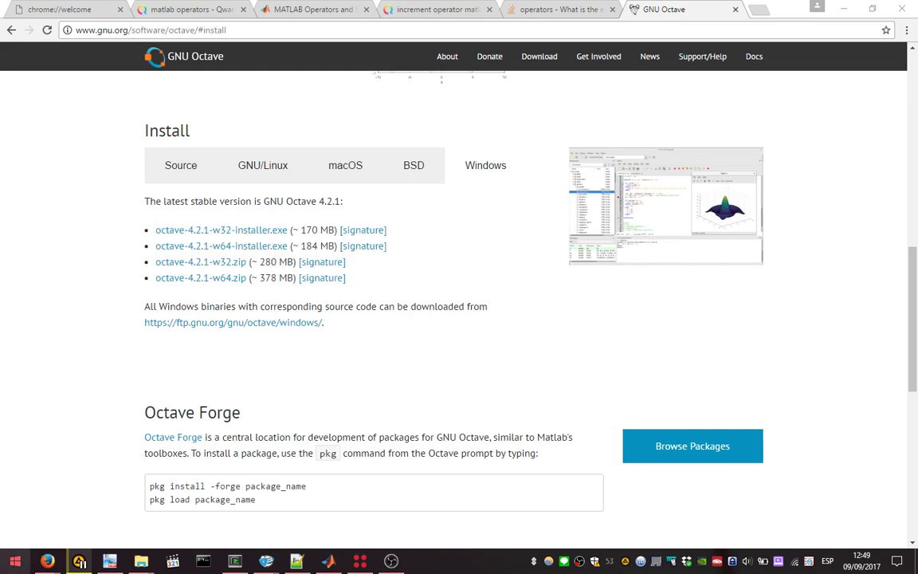
Step: Search the installed programs for "octave" and launch Octave (CLI), moving its console window lower on the desktop
click(13, 568)
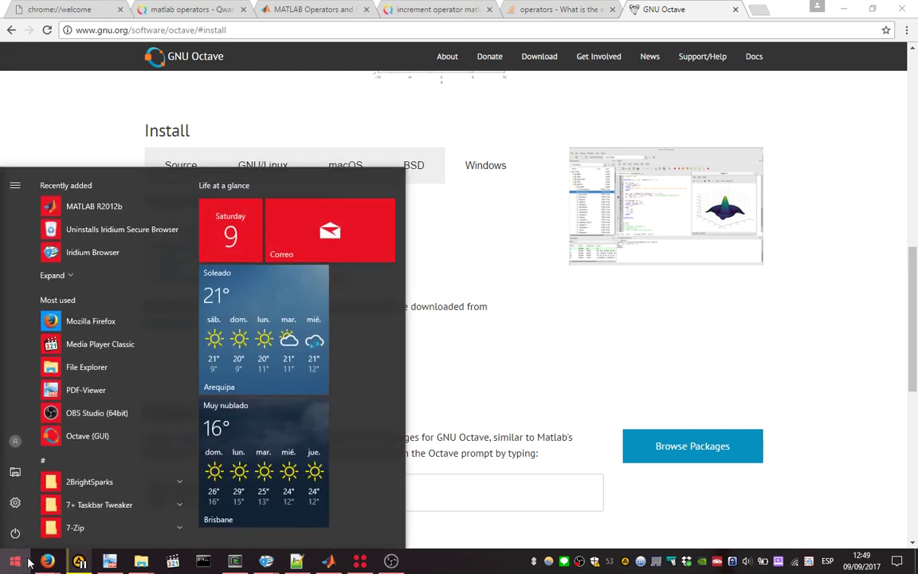
text(octave)
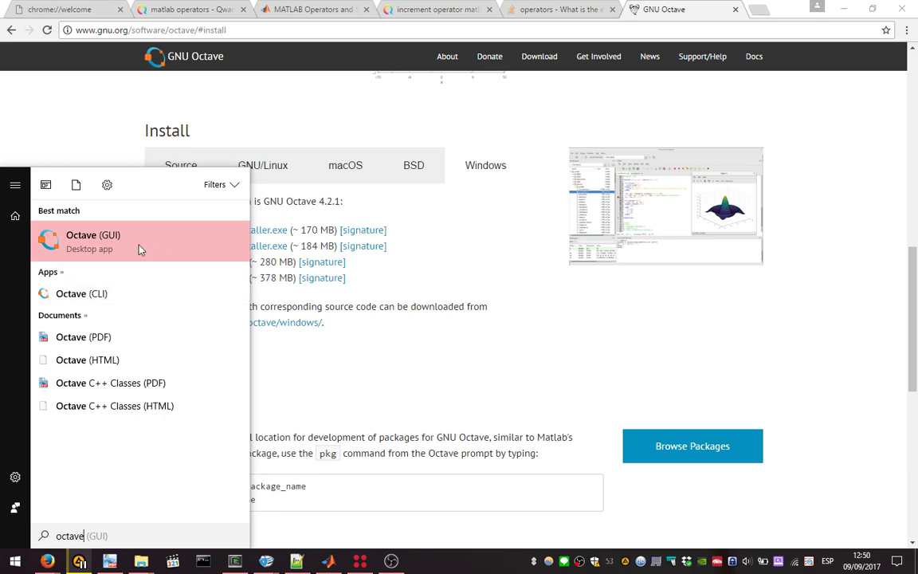
click(121, 300)
drag(371, 113, 470, 165)
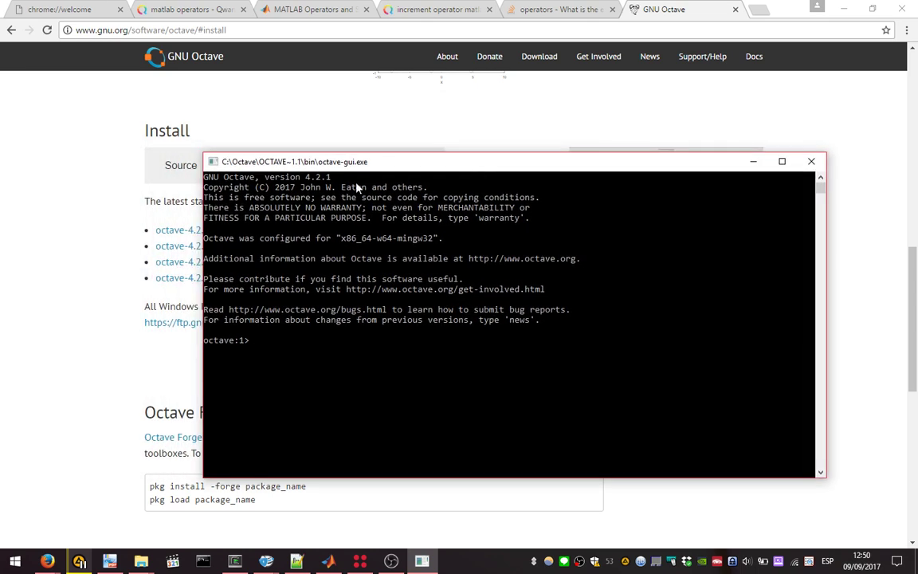
Step: Evaluate 3 / 2 at the Octave prompt and close the console window
text(3 / 2)
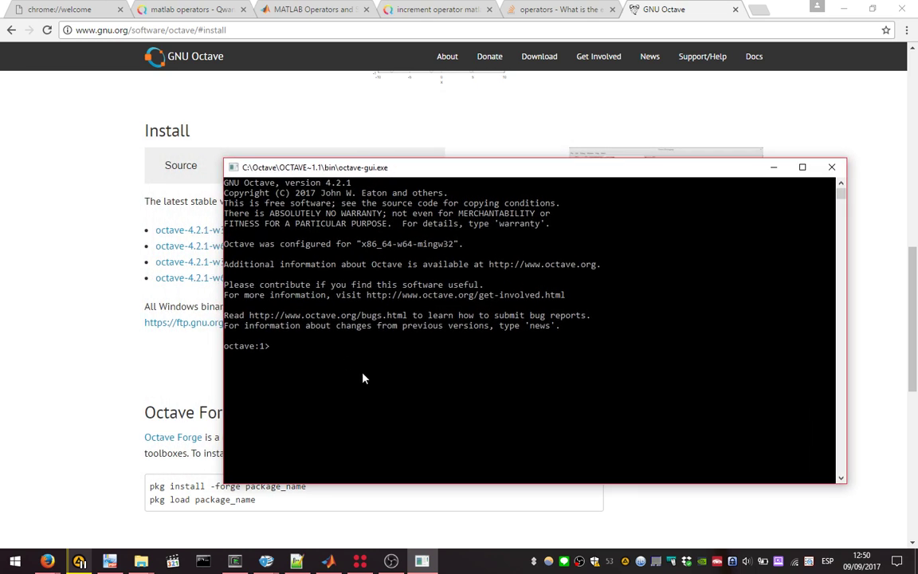
key(Return)
click(833, 168)
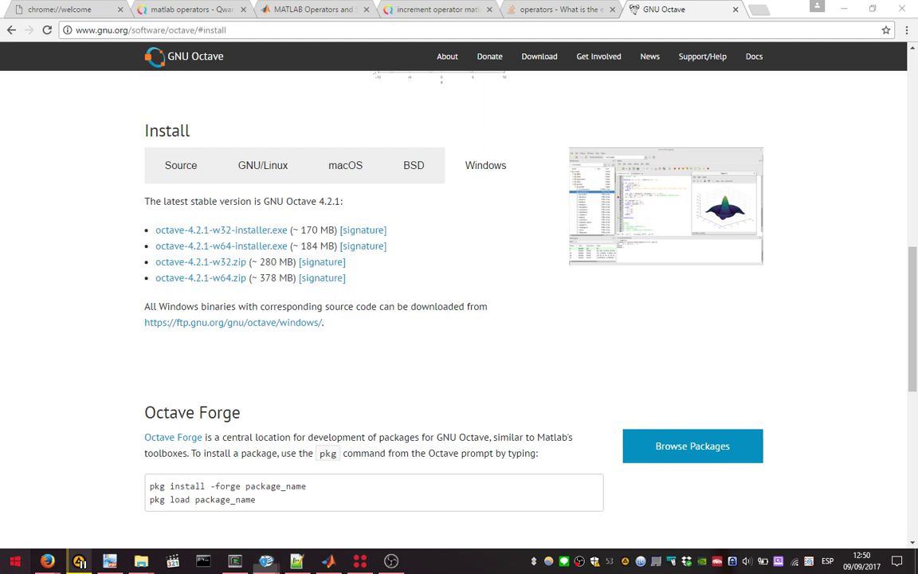
Step: Search the installed programs for "octave", launch Octave (GUI), and close its window after viewing it
click(15, 561)
text(oct)
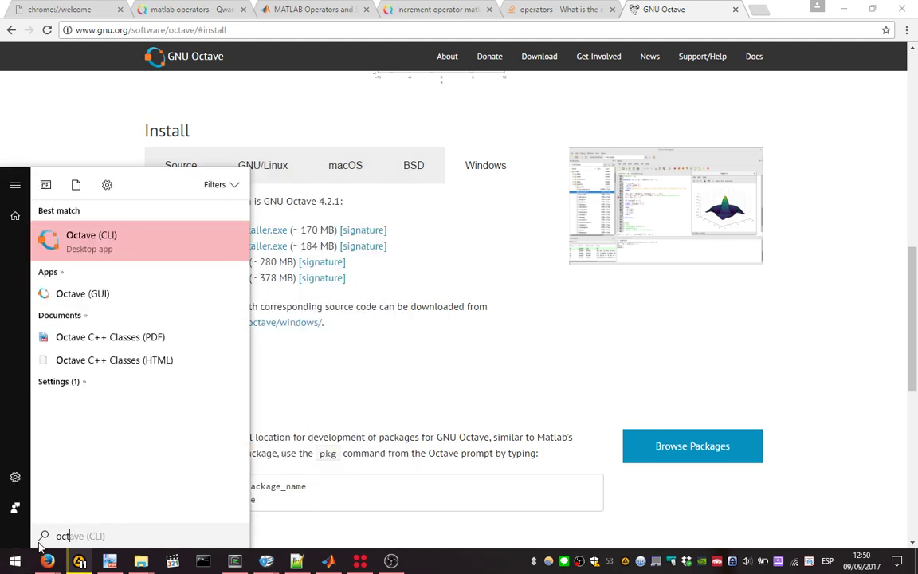
text(ave)
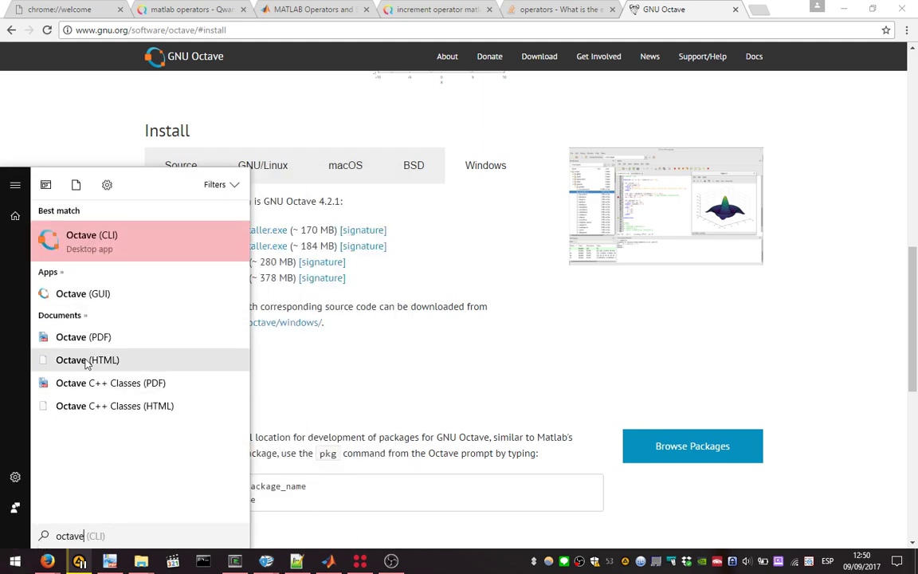
click(114, 296)
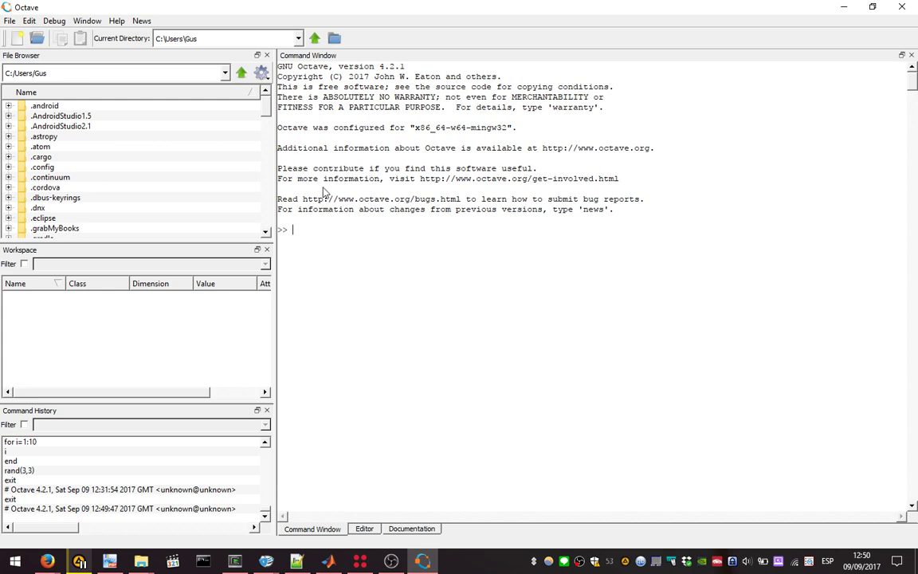
click(15, 561)
key(Escape)
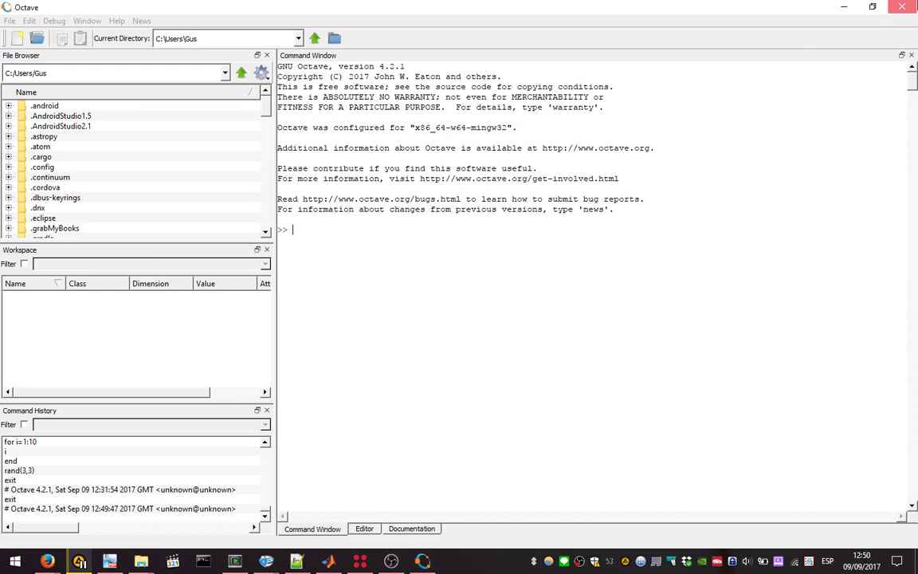
click(901, 7)
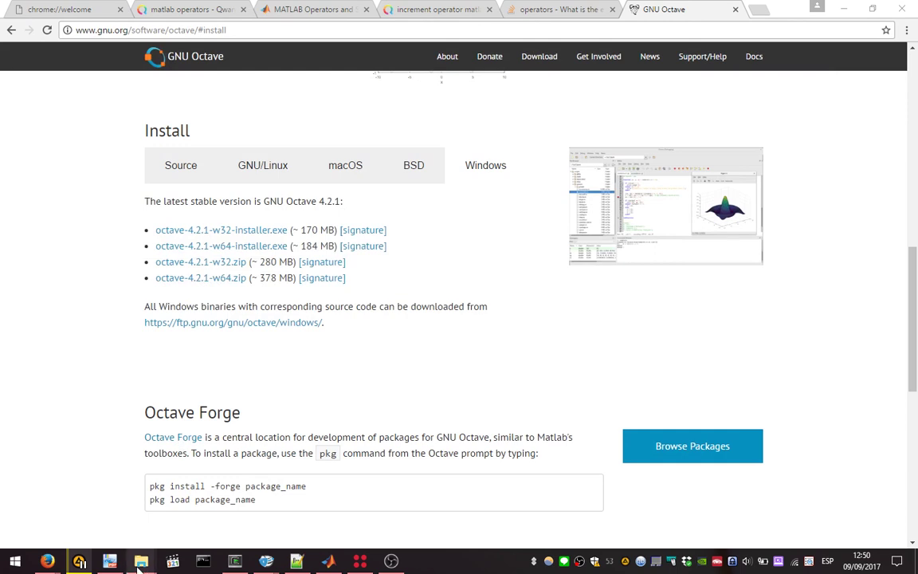
Step: Switch to File Explorer and look through Program Files on the C: drive, sorted by name, for an Octave folder
mouse_move(139, 561)
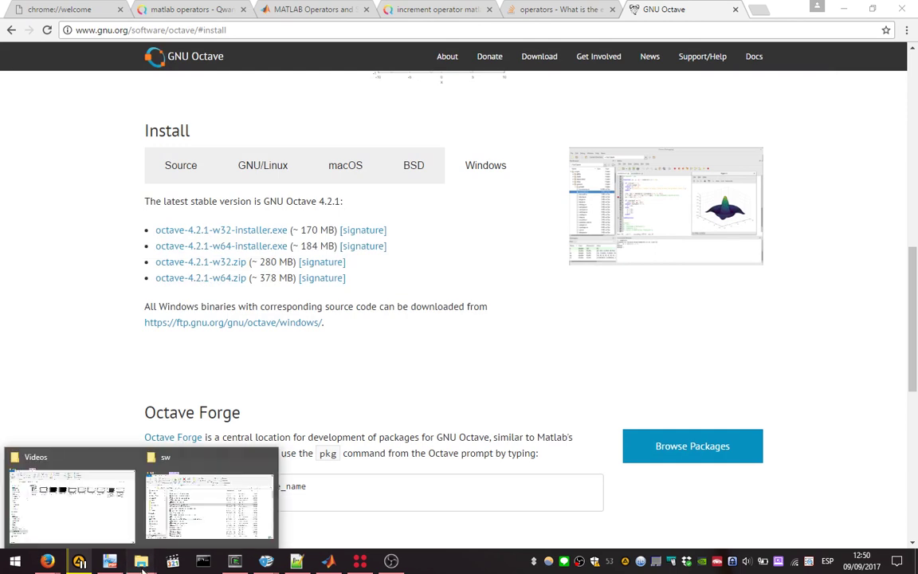
click(120, 501)
click(104, 446)
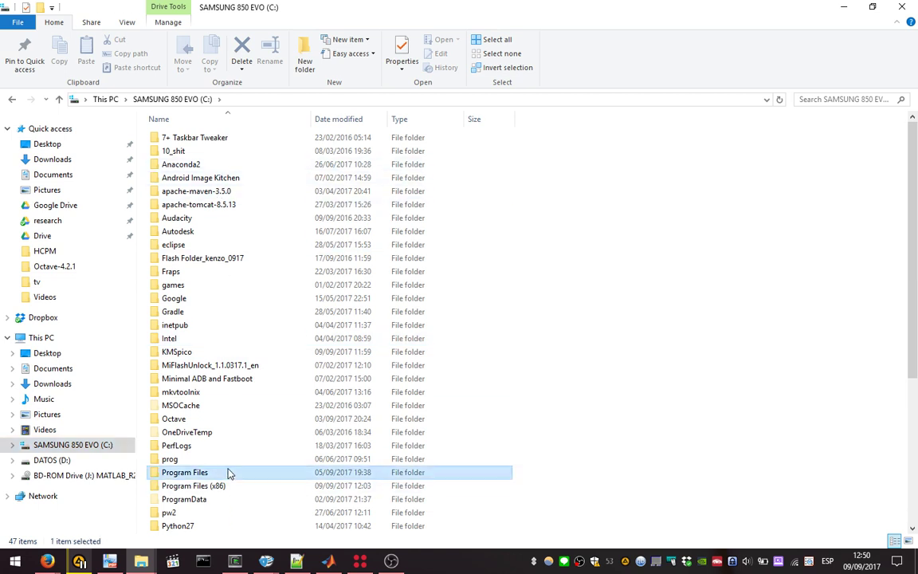
double_click(229, 472)
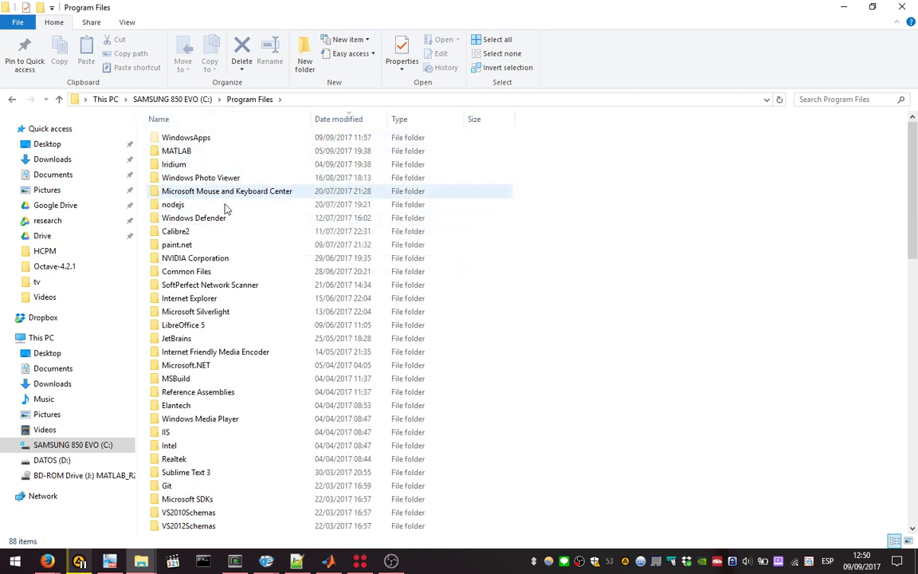
click(270, 125)
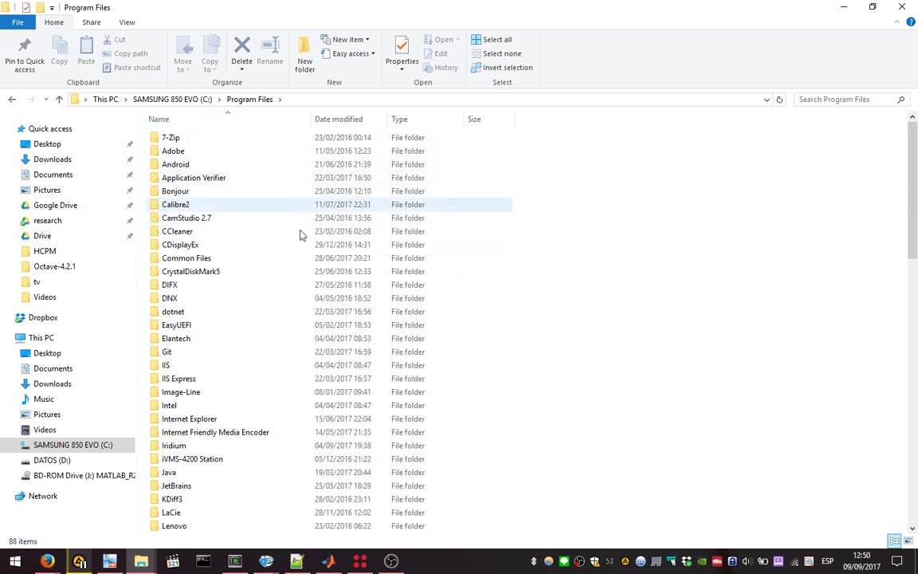
scroll(268, 328, down, 6)
scroll(269, 344, down, 3)
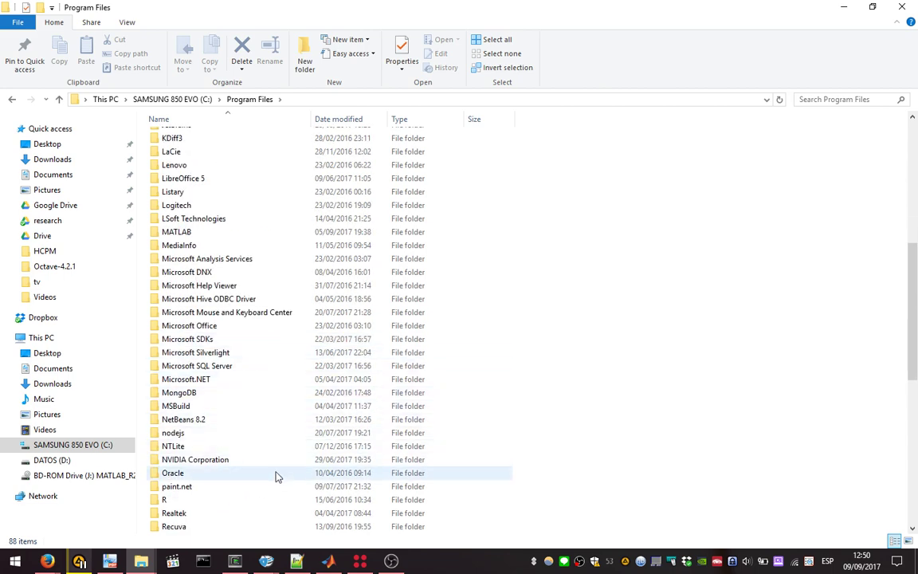
scroll(276, 481, down, 2)
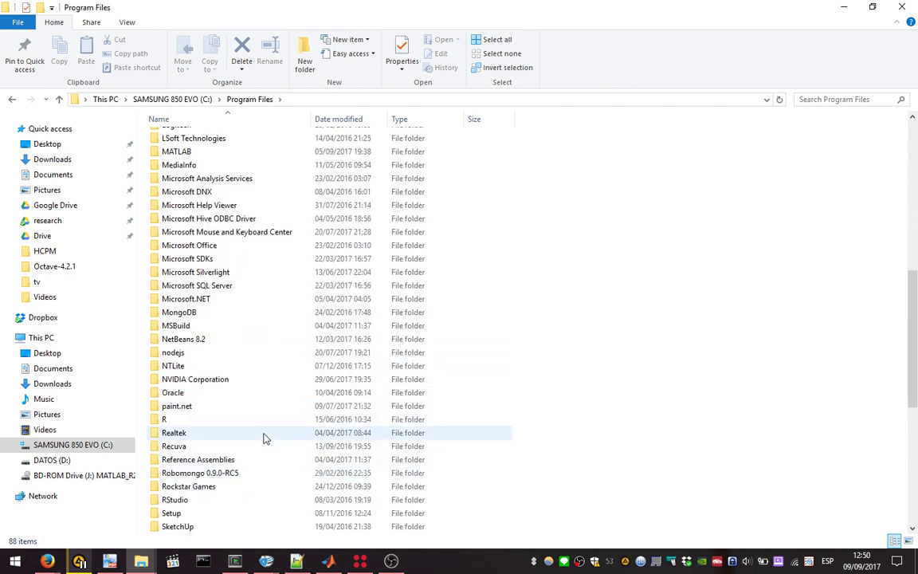
Step: Look through Program Files (x86), sorted by name, for an Octave folder and return to the root of the C: drive
click(196, 101)
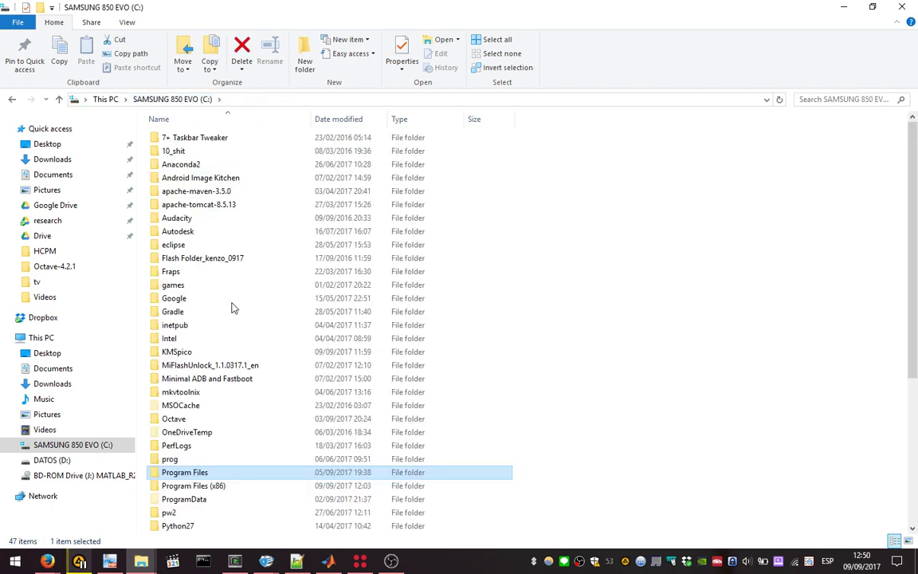
double_click(219, 491)
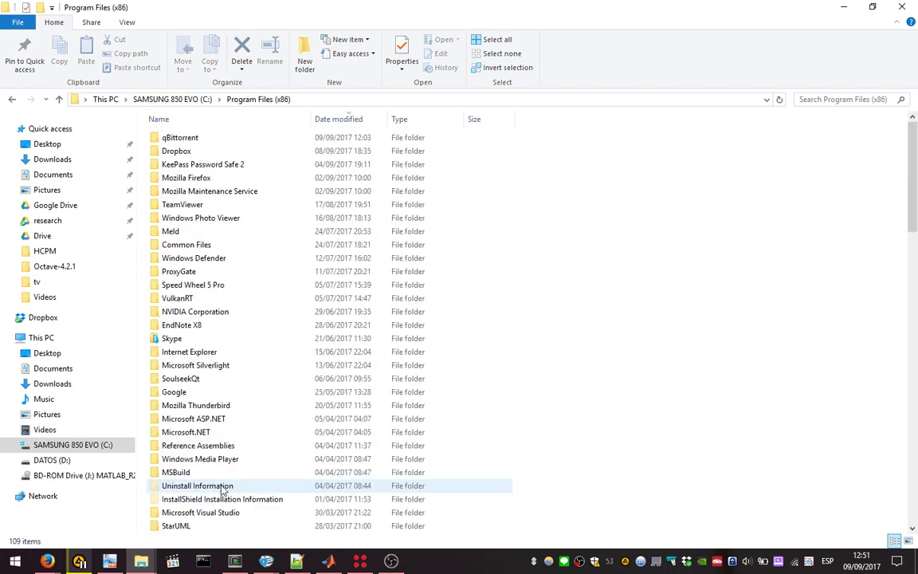
click(259, 121)
scroll(215, 391, down, 7)
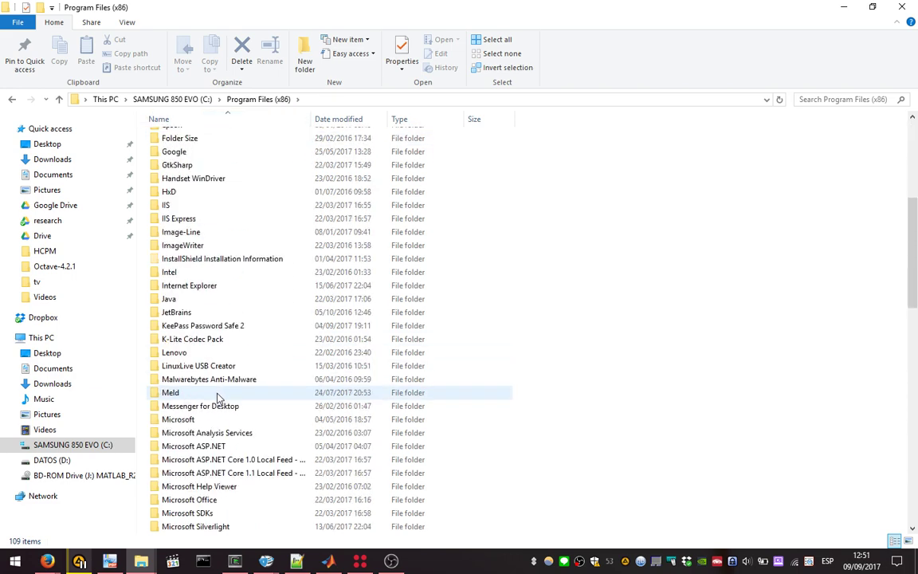
scroll(219, 396, down, 9)
click(201, 102)
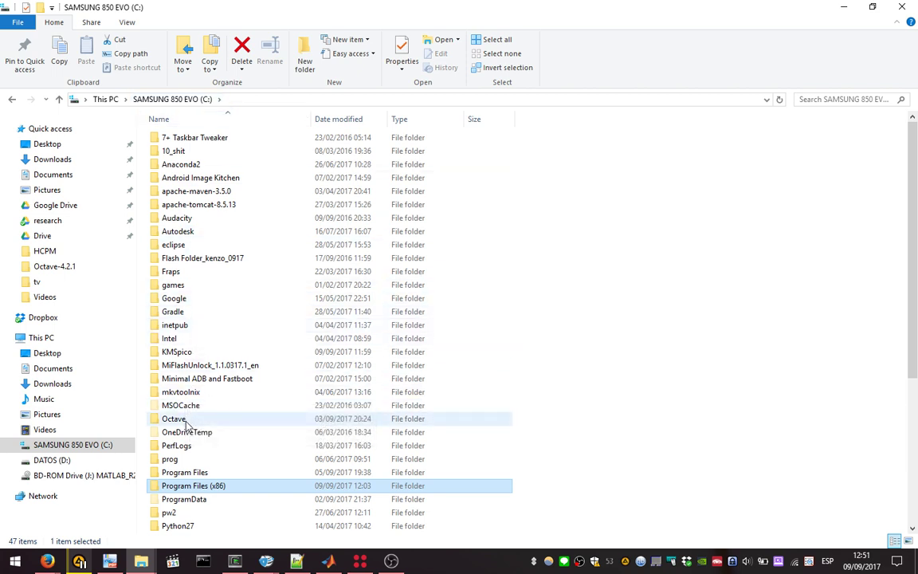
Step: Open the bin folder of the Octave-4.2.1 installation inside C:\Octave
click(188, 423)
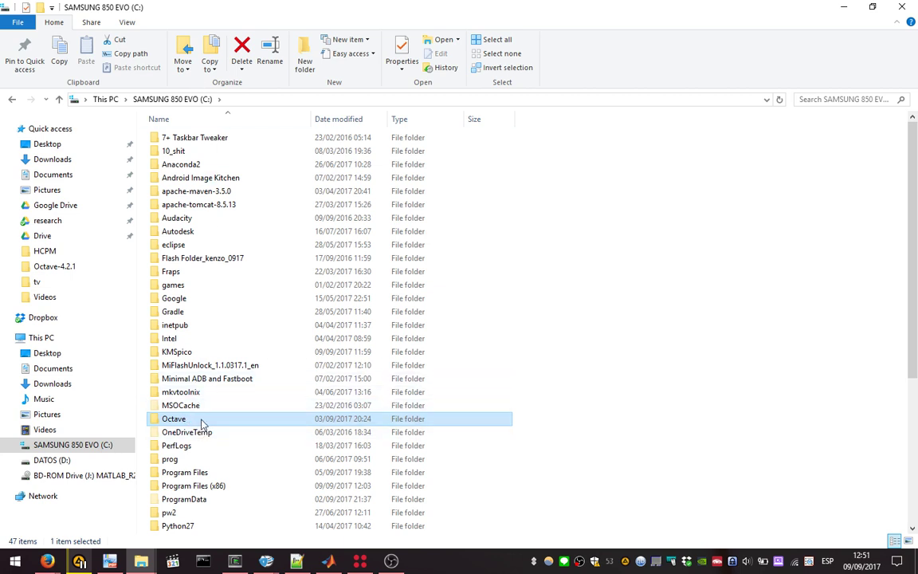
double_click(200, 424)
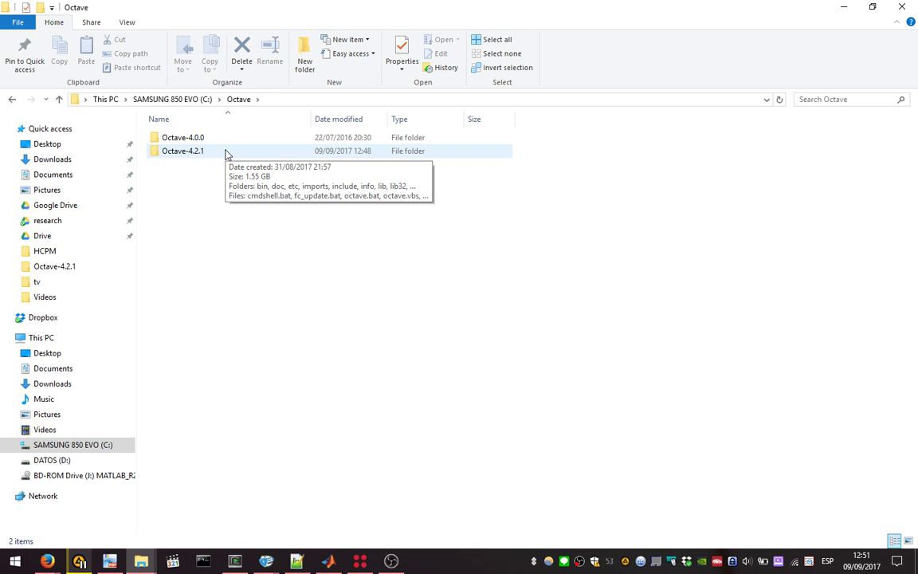
click(203, 140)
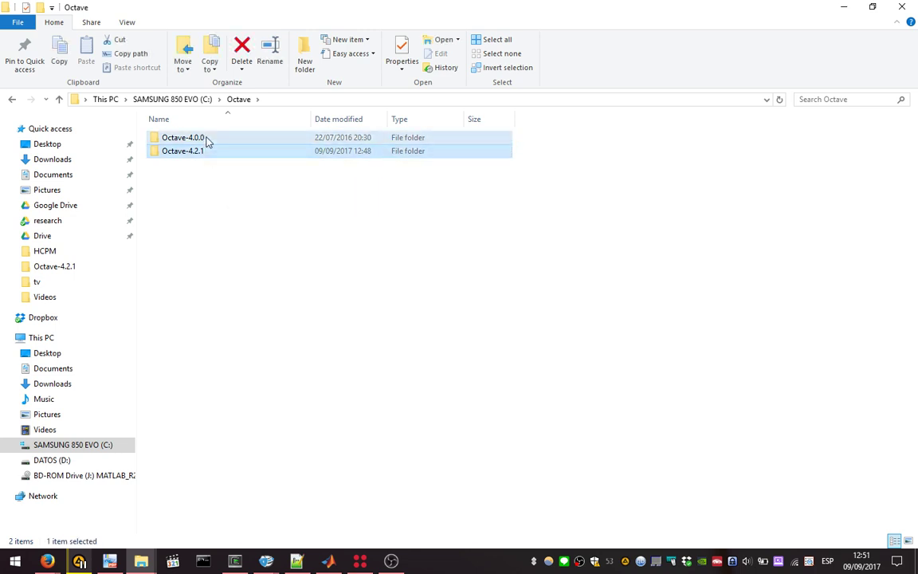
click(231, 195)
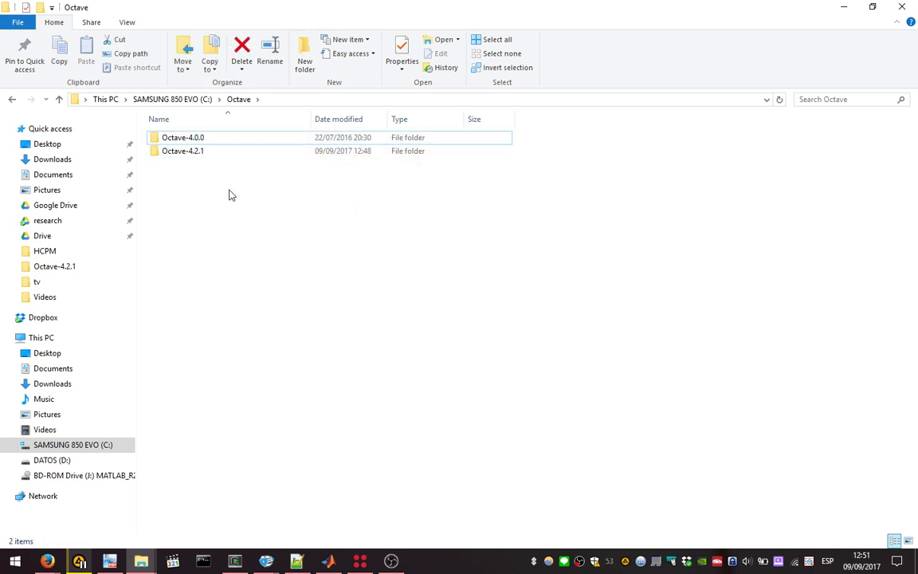
double_click(204, 157)
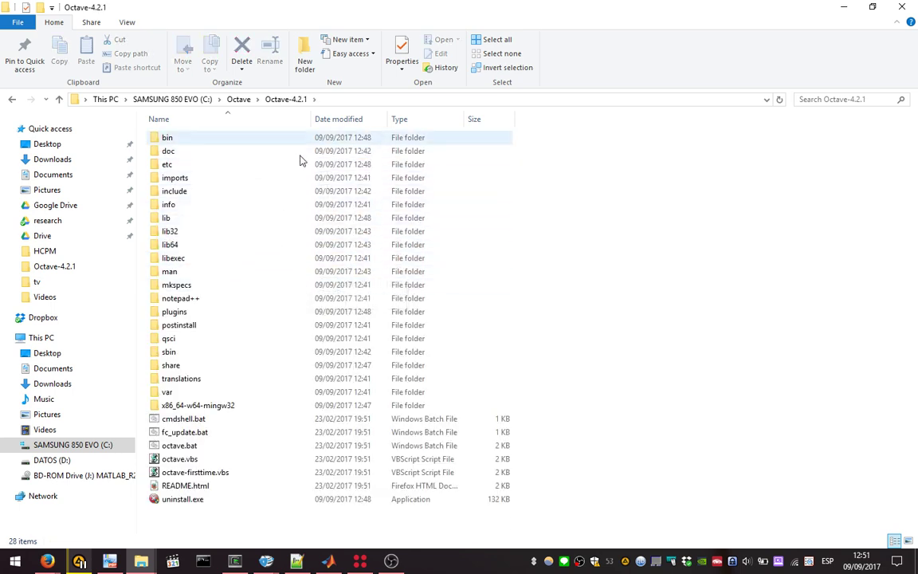
double_click(212, 140)
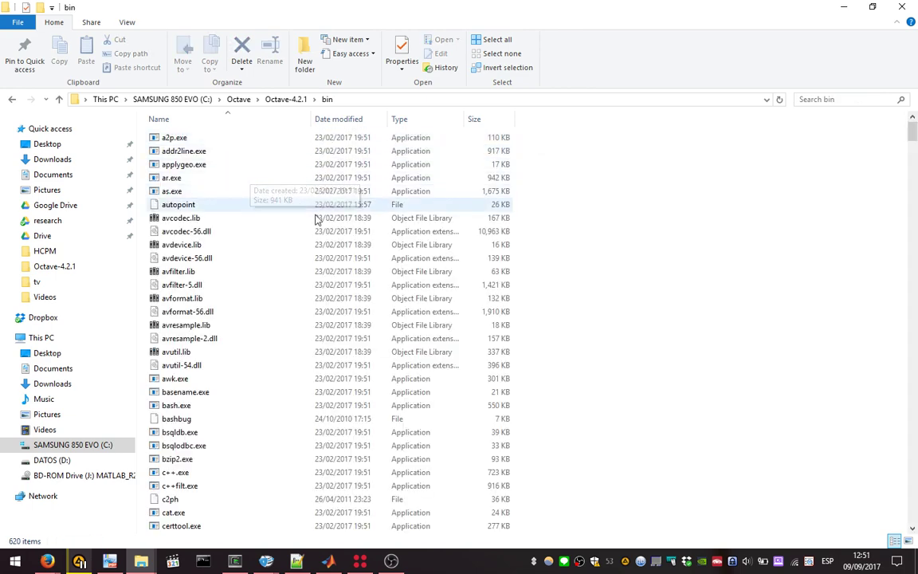
Step: Find octave.exe in the bin folder and look over the neighbouring Octave executables
scroll(327, 261, down, 20)
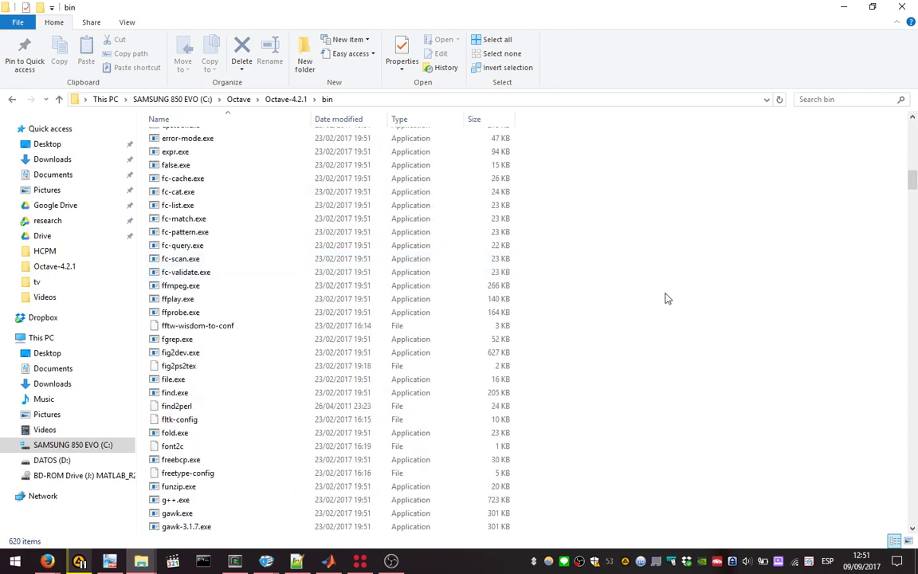
text(octave)
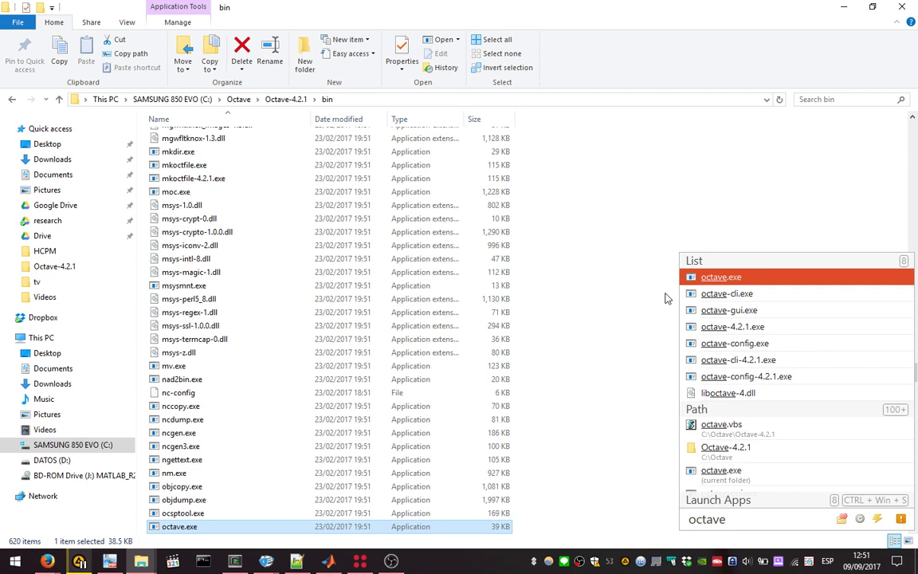
key(Escape)
key(Down)
key(Down)
key(Down)
key(Down)
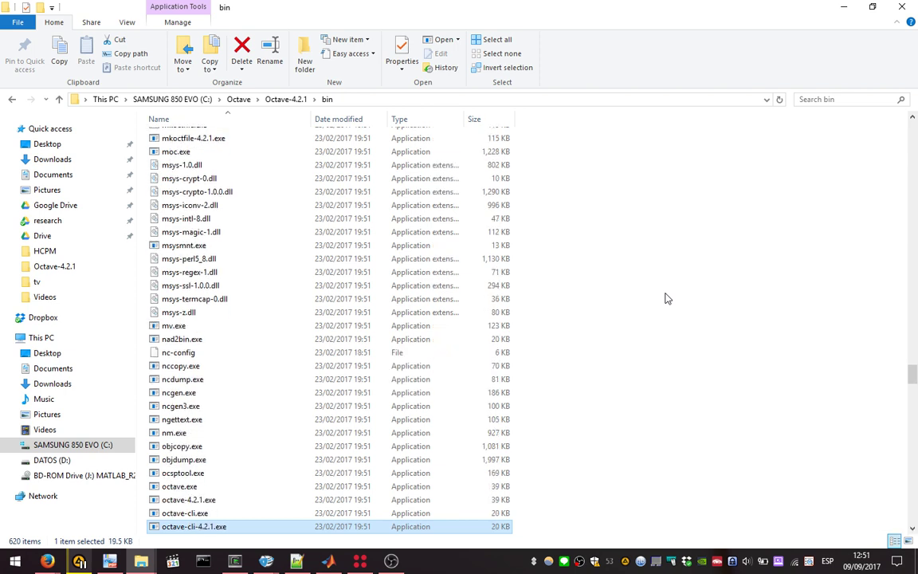
key(Up)
key(Up)
key(Down)
key(Down)
key(Down)
key(Down)
key(Up)
key(Up)
key(Up)
key(Up)
key(Up)
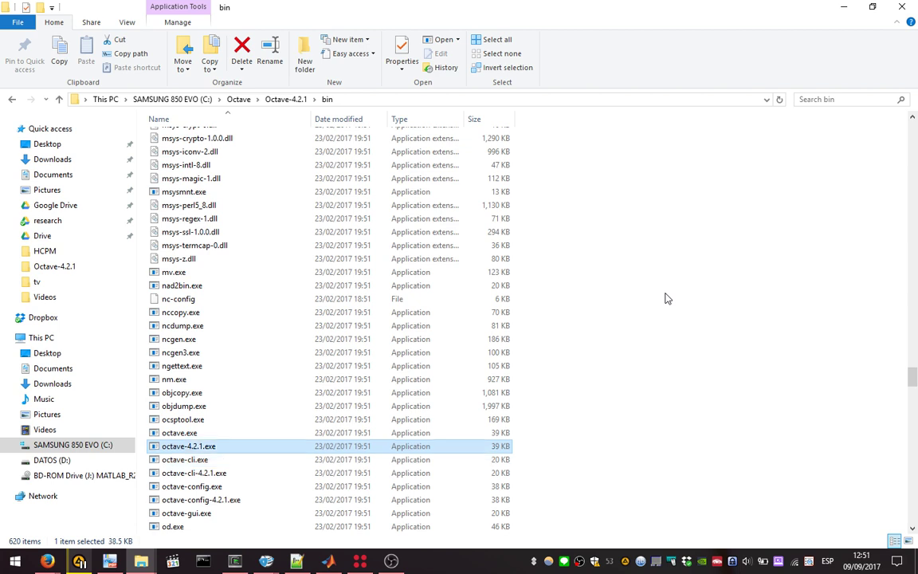
scroll(651, 355, down, 1)
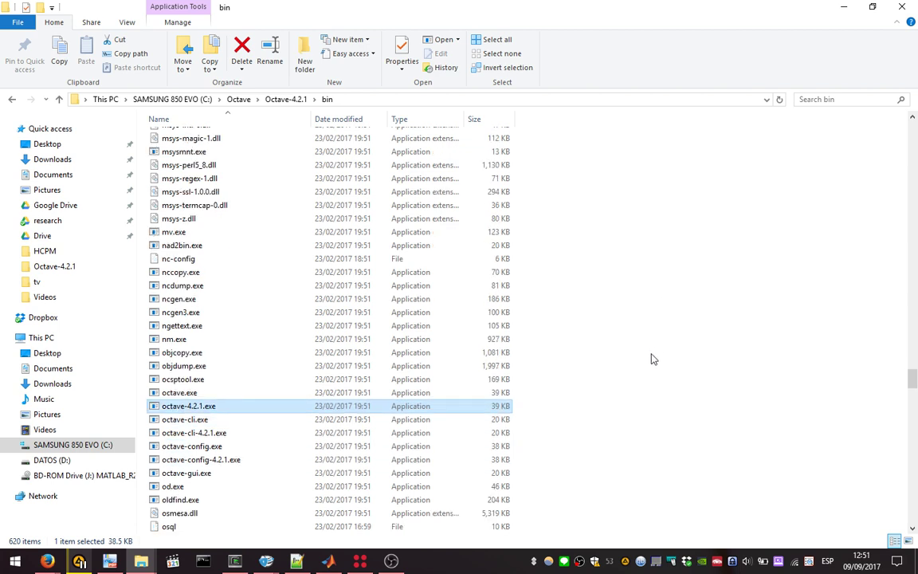
Step: Launch octave-gui.exe from the bin folder and evaluate 3 / 2 in Octave's command window
click(306, 475)
key(Up)
key(Down)
key(Return)
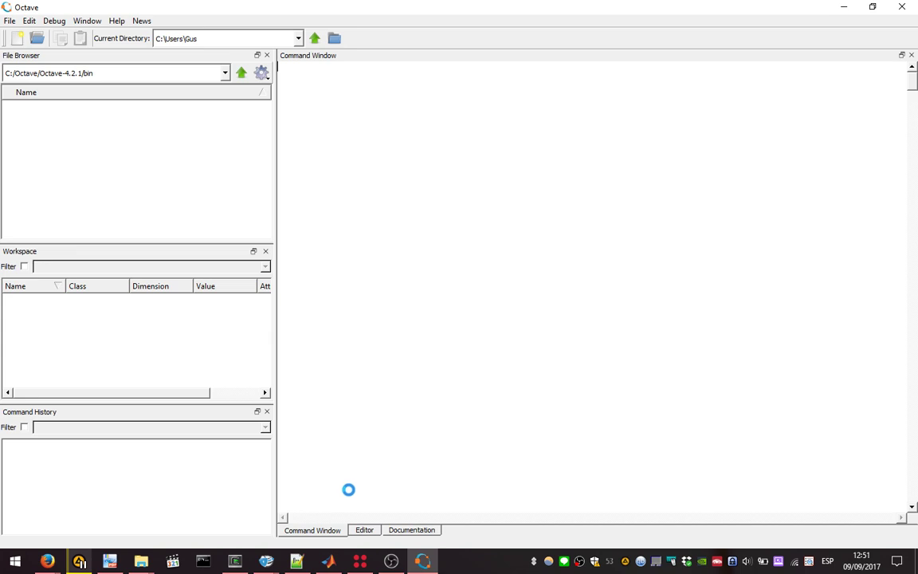
click(425, 562)
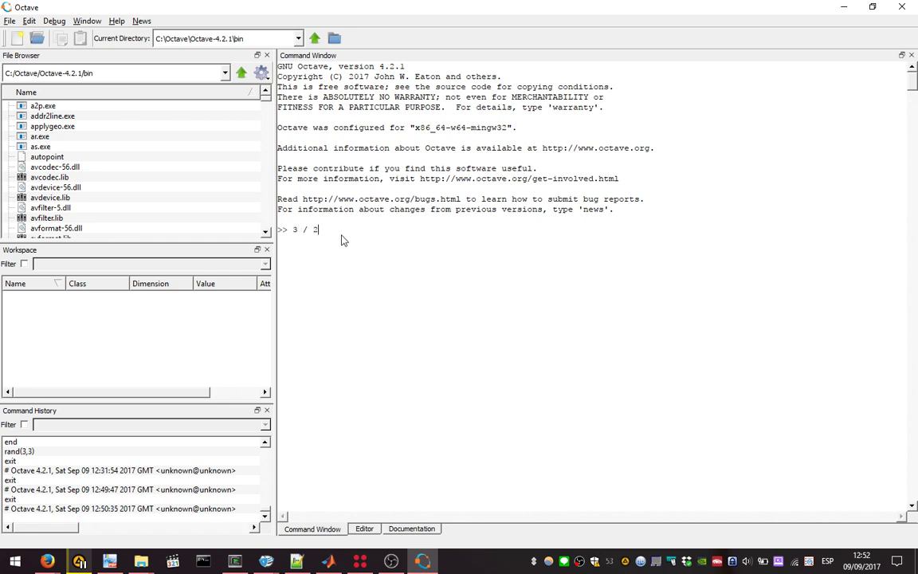
key(Return)
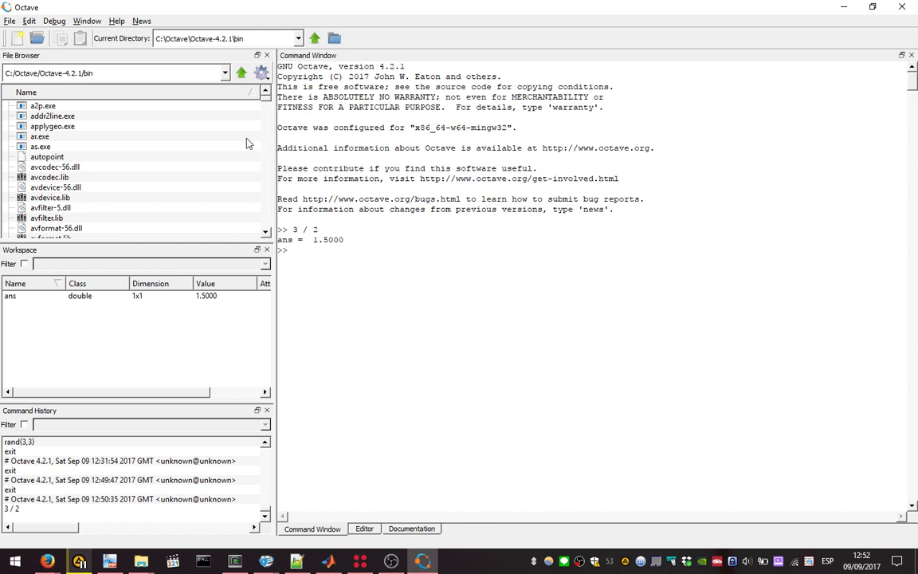
Step: Create a new Octave script and save it as practica2 in the root of the D: drive
click(18, 39)
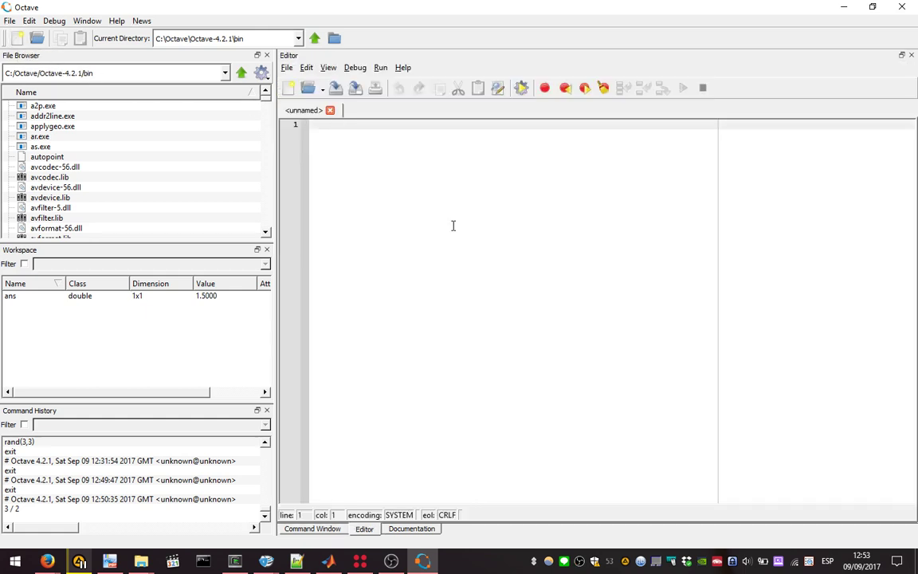
click(286, 69)
click(361, 178)
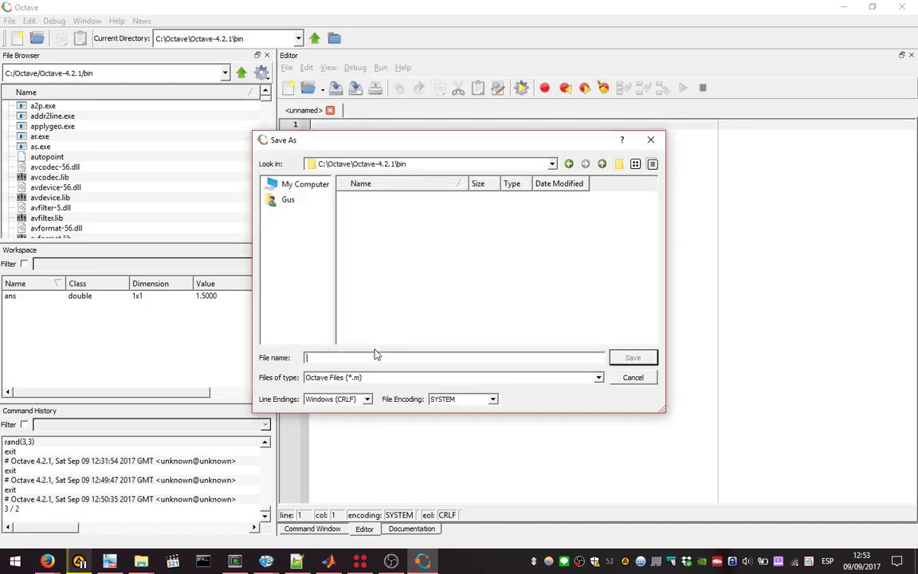
click(315, 185)
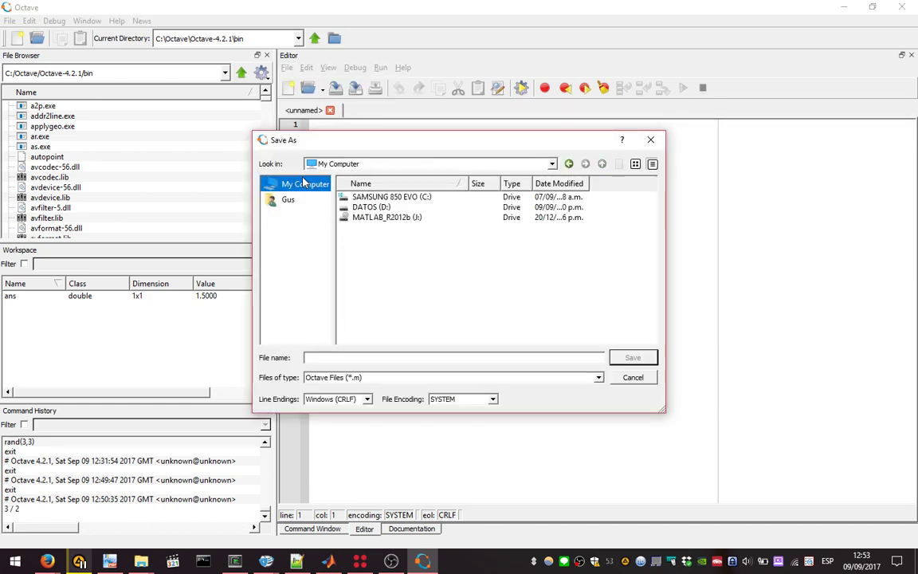
double_click(363, 207)
click(348, 357)
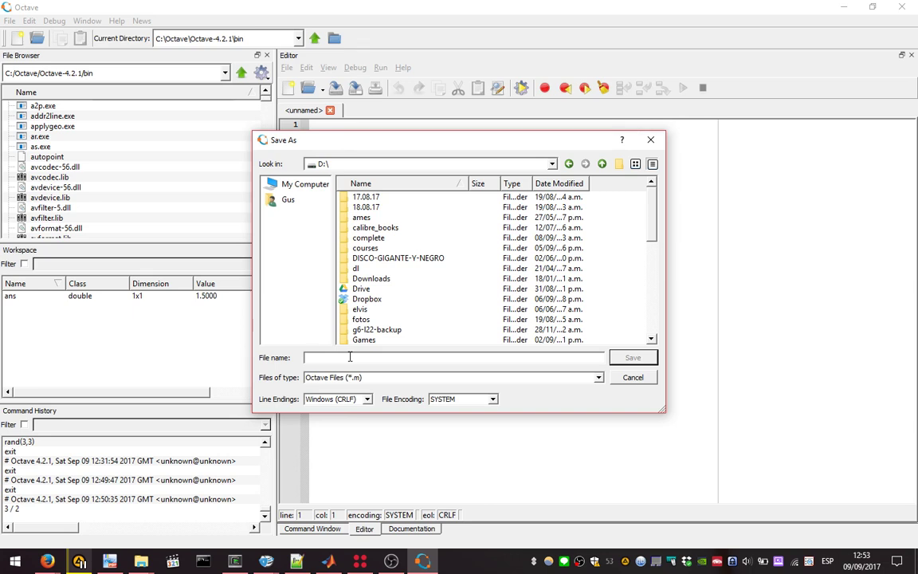
text(practi)
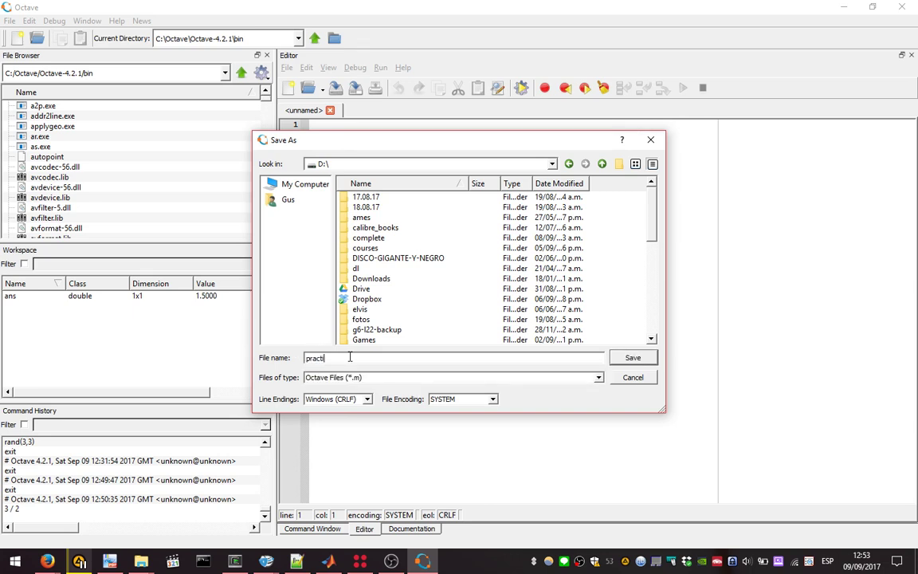
text(ca2)
click(631, 358)
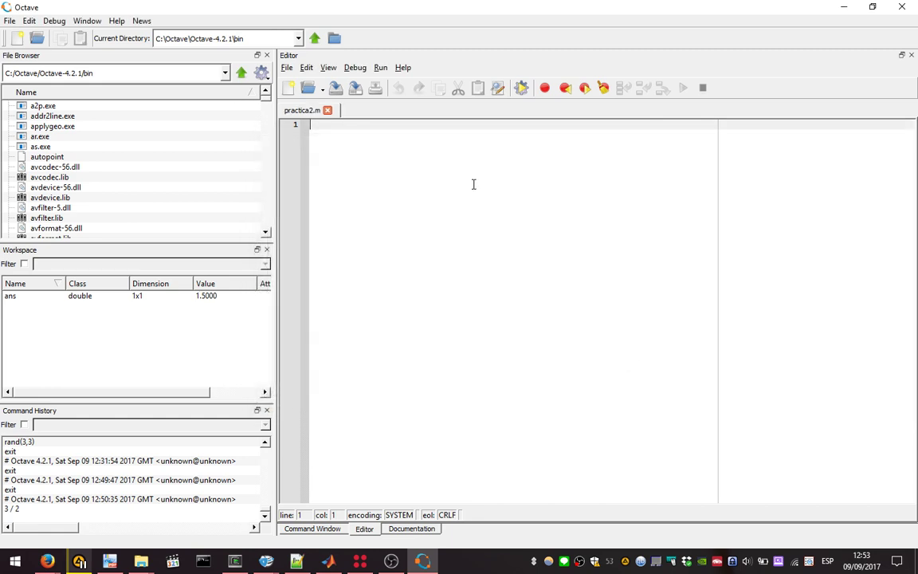
Step: Dock the Editor above the Documentation pane and enlarge it to about half of the work area's height
drag(514, 58, 558, 90)
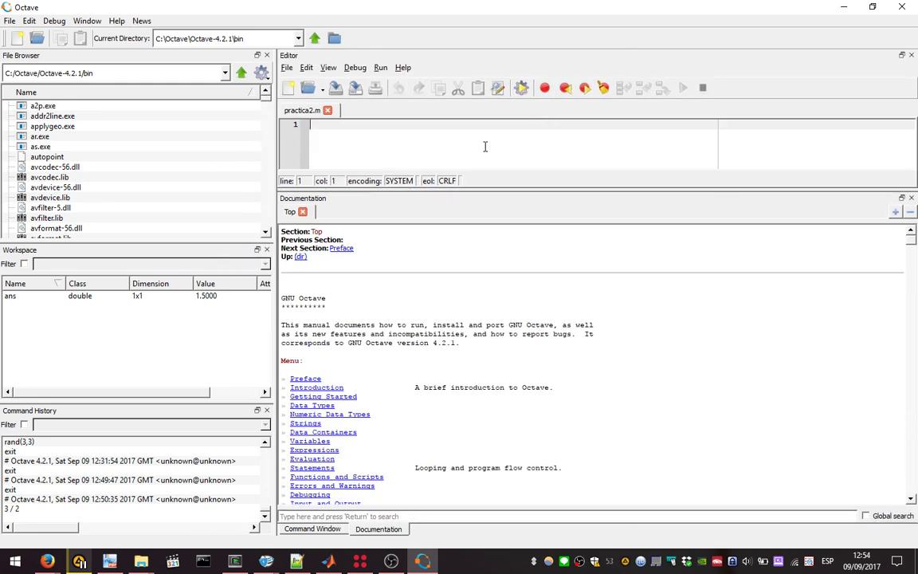
drag(504, 188, 505, 339)
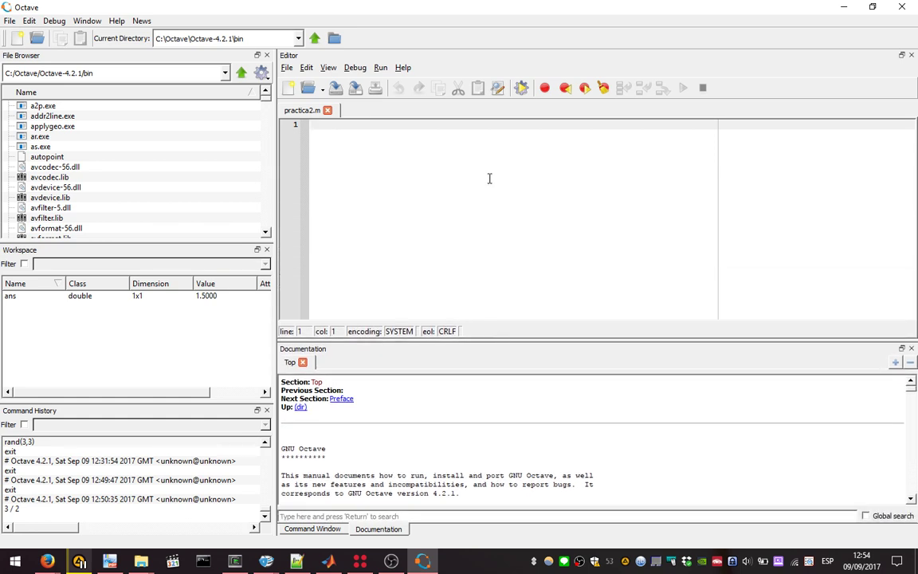
Step: Write the comment lines "%ejercicio" and "%halle la suma de los elementos de una matriz cuadrada" in practica2.m, followed by a blank line
text(%ejercic)
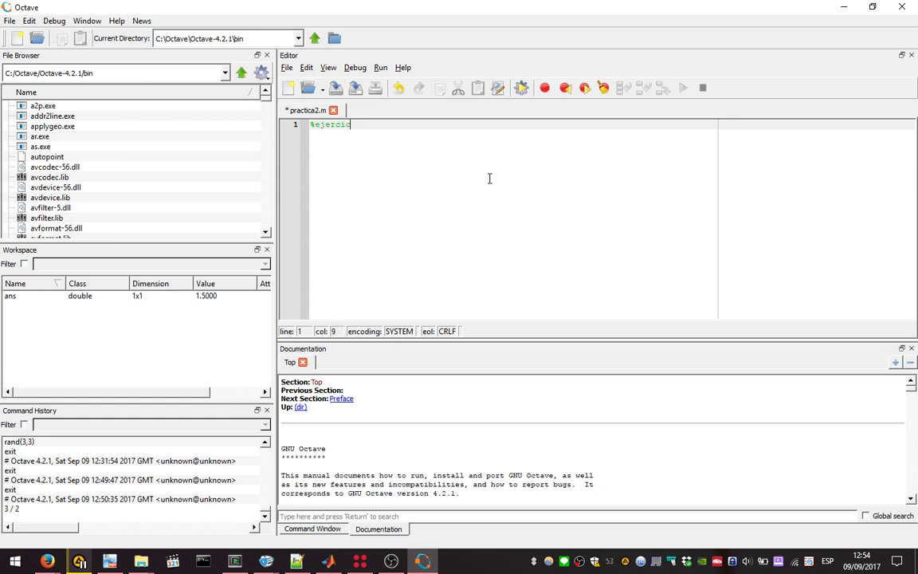
text(io)
key(Return)
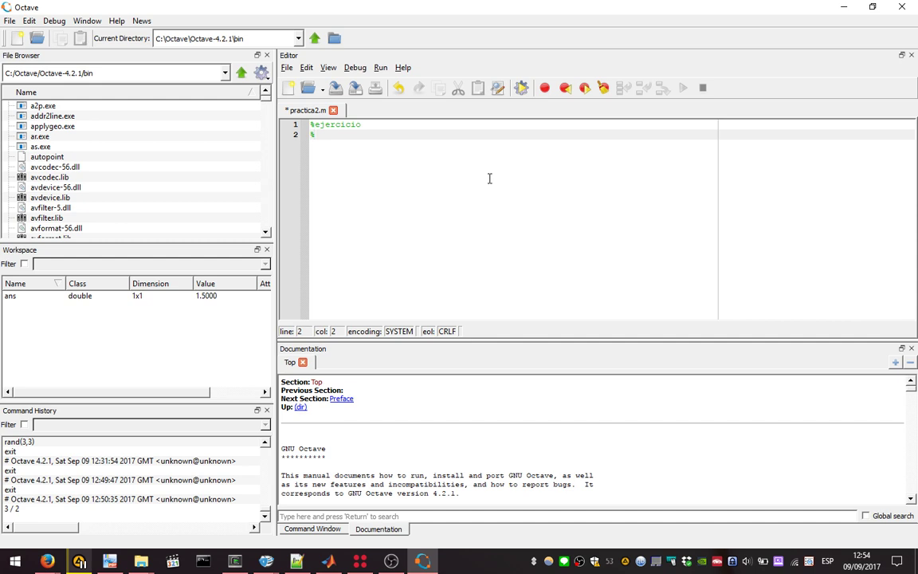
text(halle la suma de)
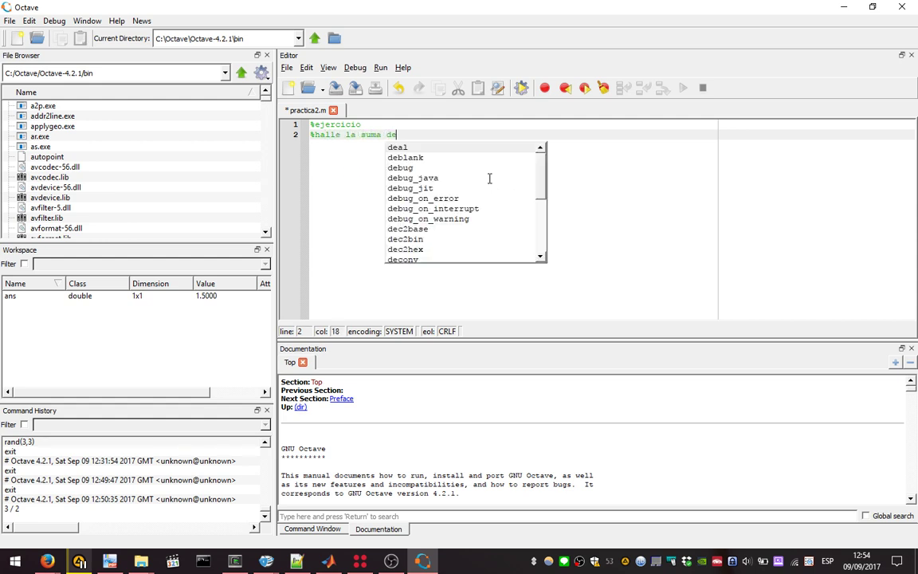
text( los elementos de una matriz c)
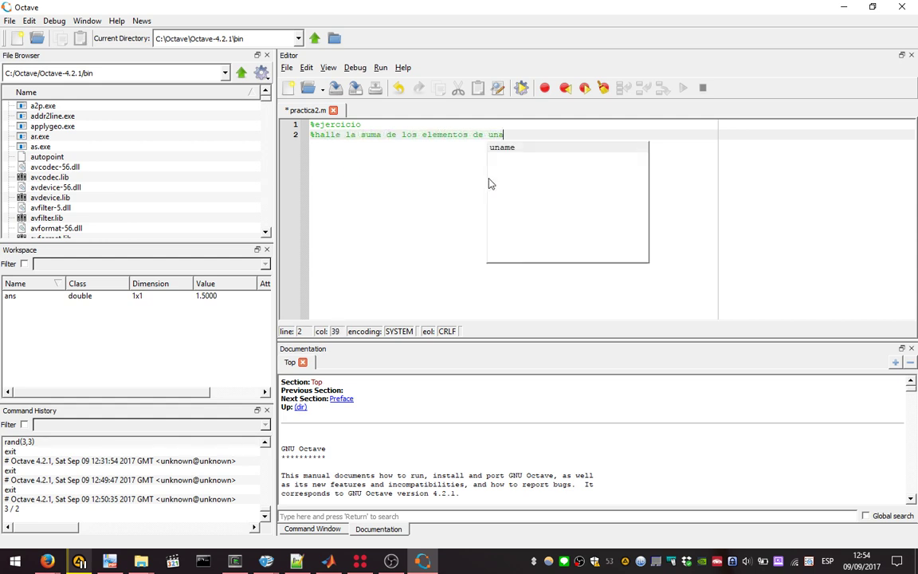
text(ada)
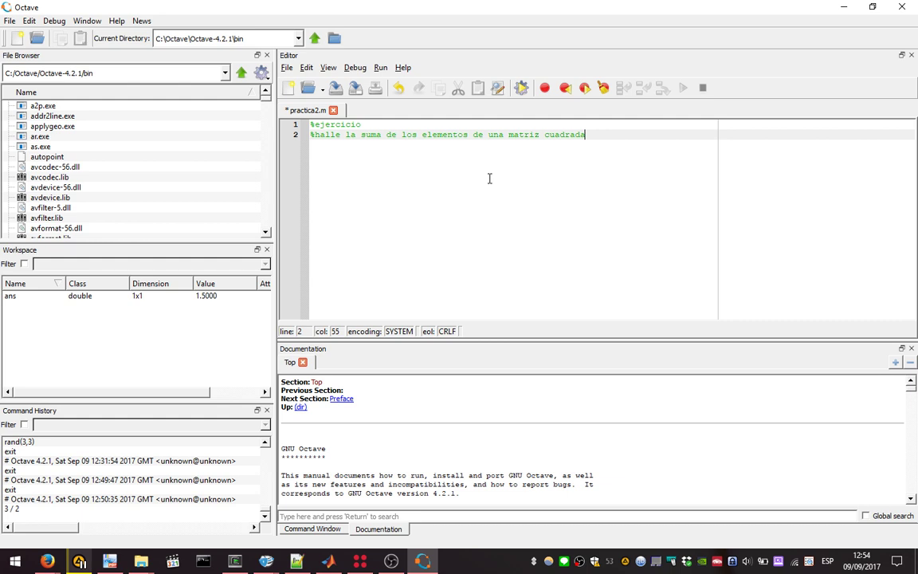
key(Return)
key(Return)
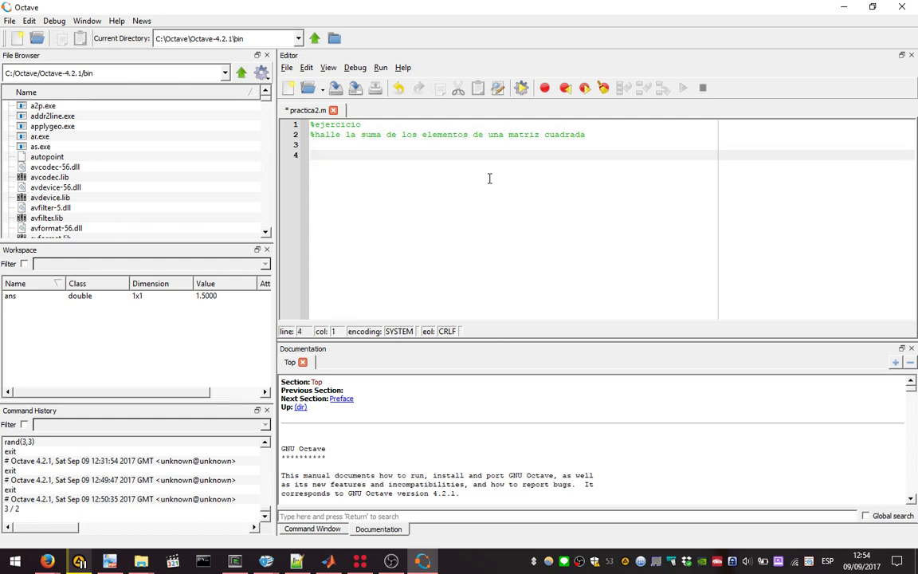
Step: Show the Command Window beneath the editor and make it taller, ready for input at its prompt
click(324, 532)
drag(408, 342, 425, 253)
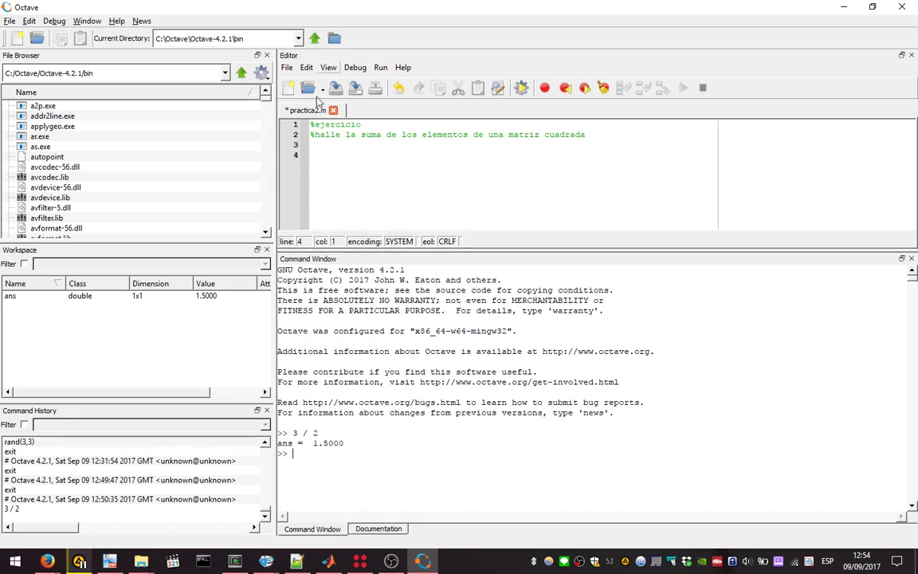
click(383, 453)
text(rand()
key(BackSpace)
key(BackSpace)
key(BackSpace)
key(BackSpace)
key(BackSpace)
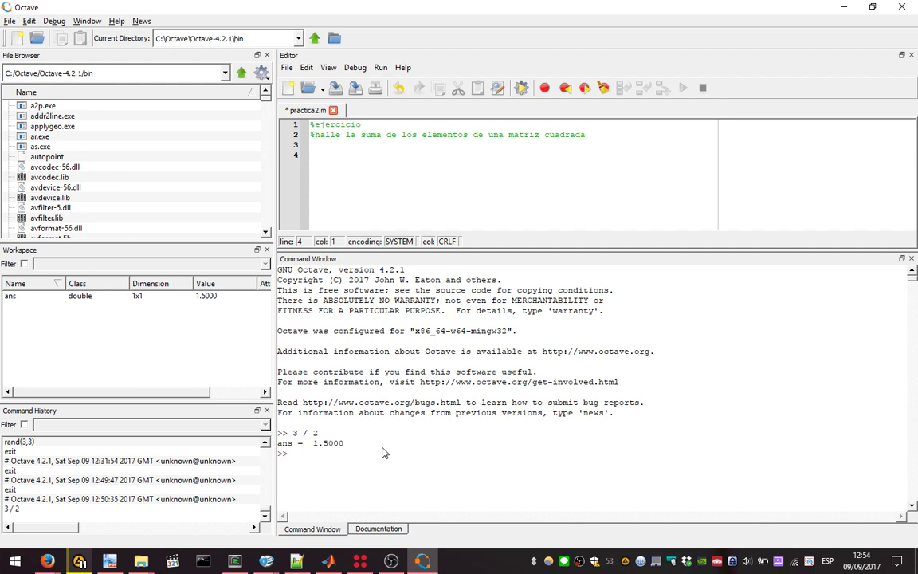
Step: Create a random 3-by-3 matrix A in the Command Window with A=rand(3,3)
text(rand(3,3))
key(Home)
text(A=)
key(Return)
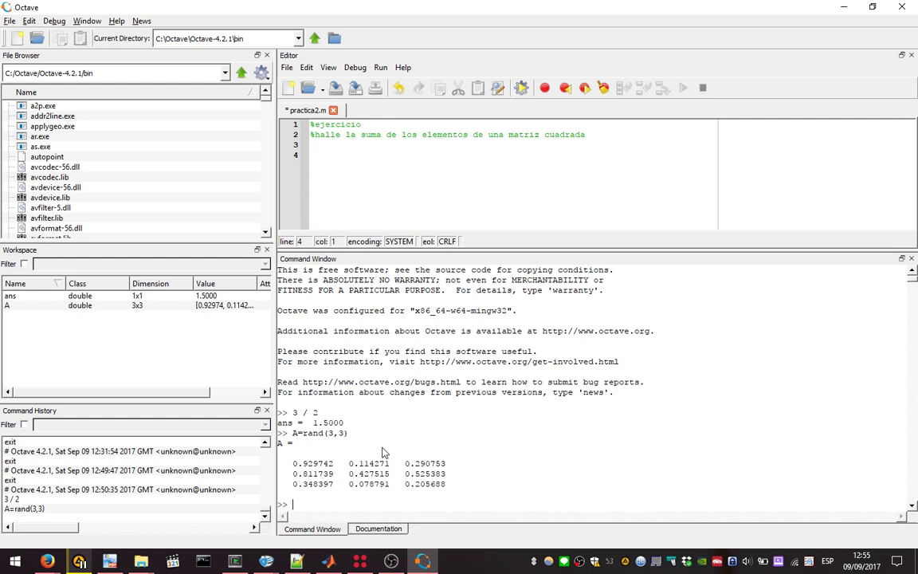
Step: Compute the column sums of A with sum(A) and start entering a nested sum(sum( expression
text(sum(A))
key(Return)
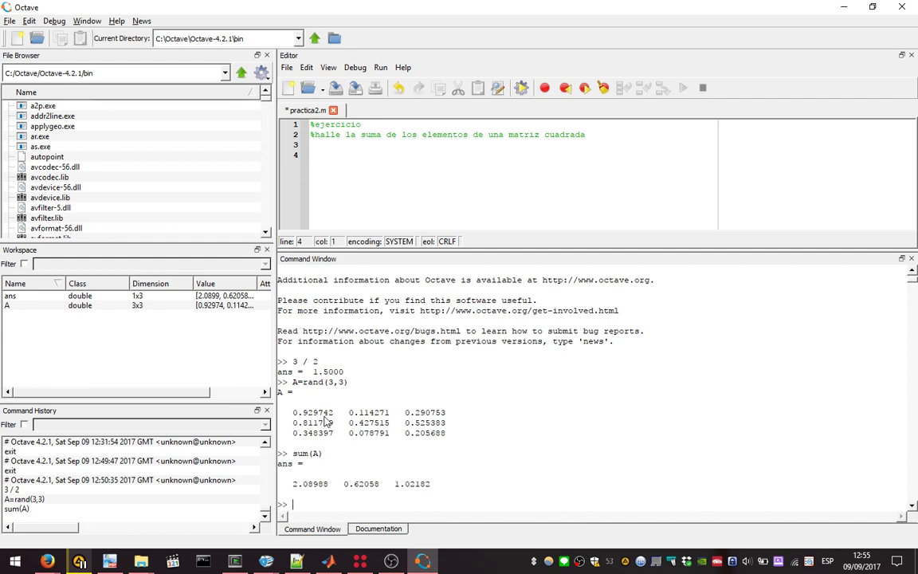
text(sum(sum()
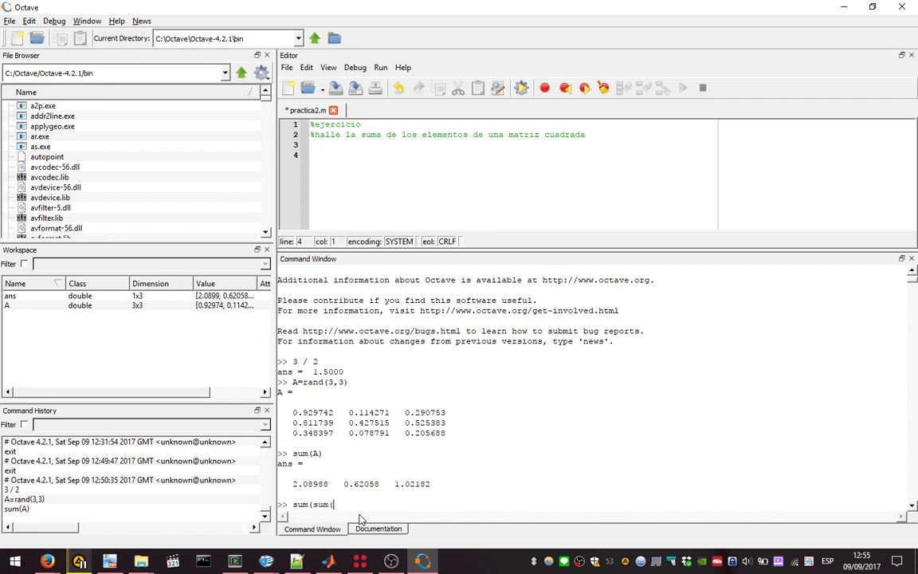